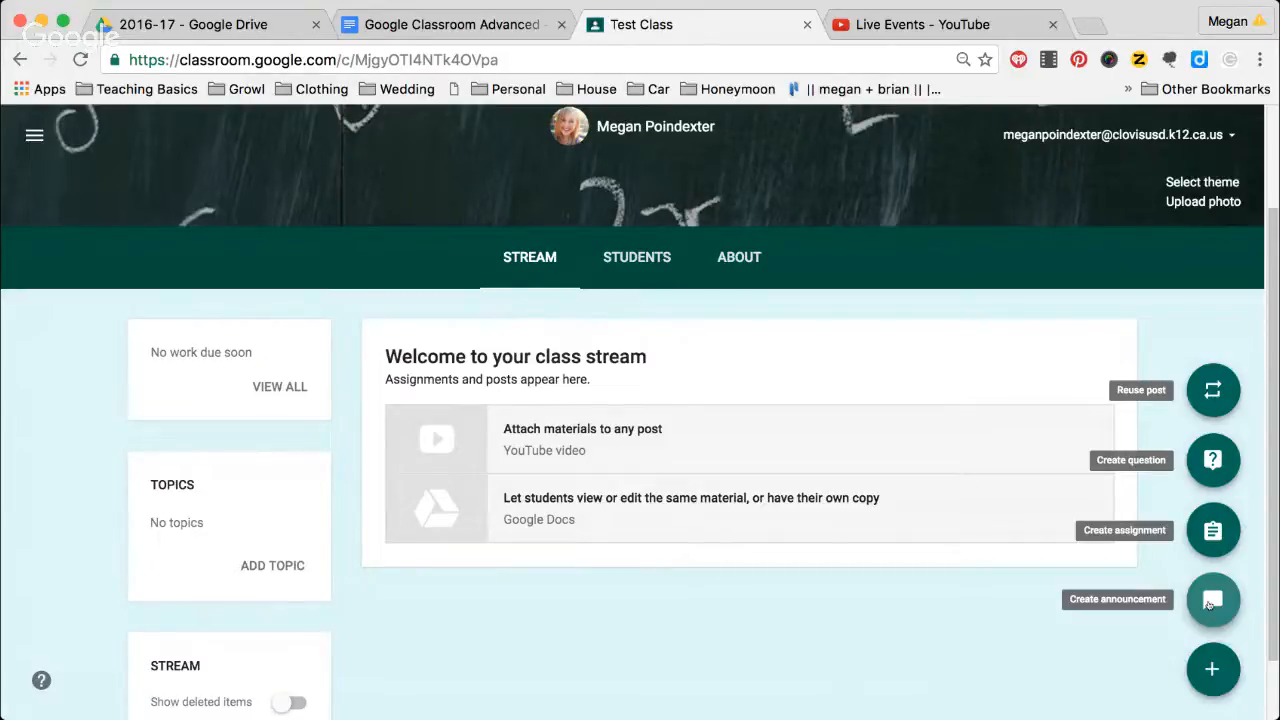
# Create a new assignment for Test Class titled "Ethos, Pathos, and Logos".
pyautogui.click(1220, 530)
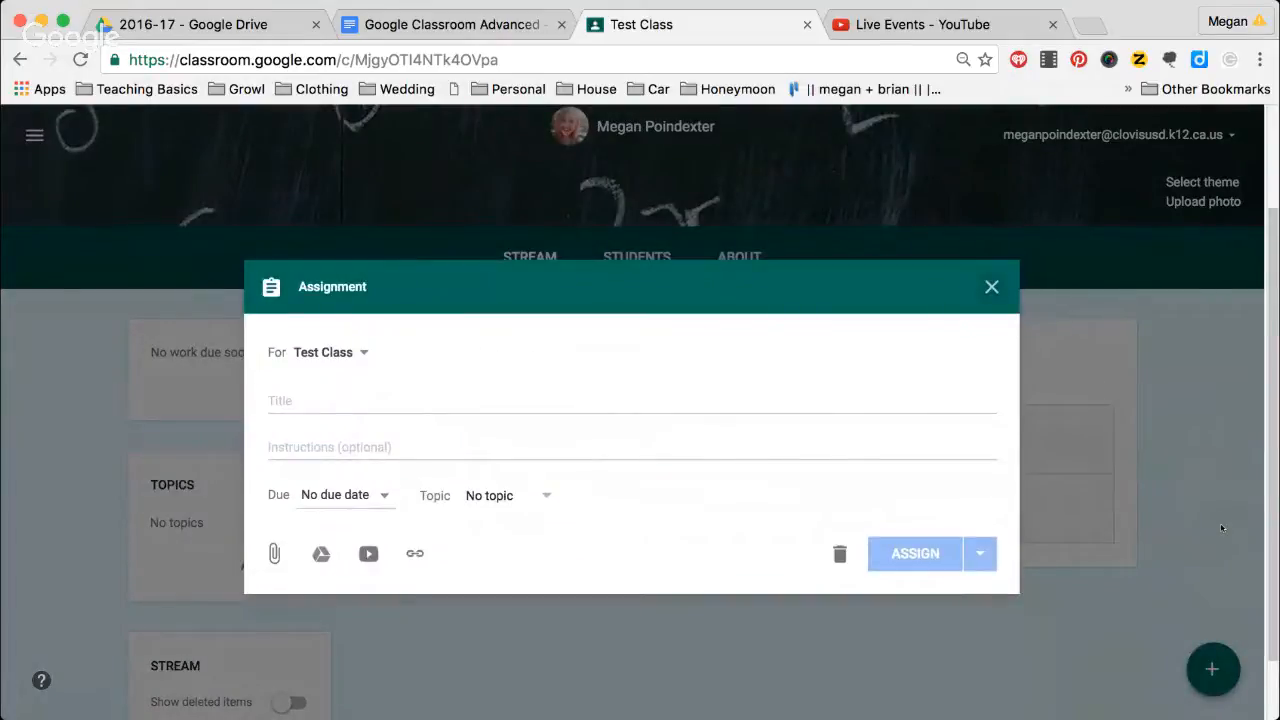
pyautogui.click(356, 356)
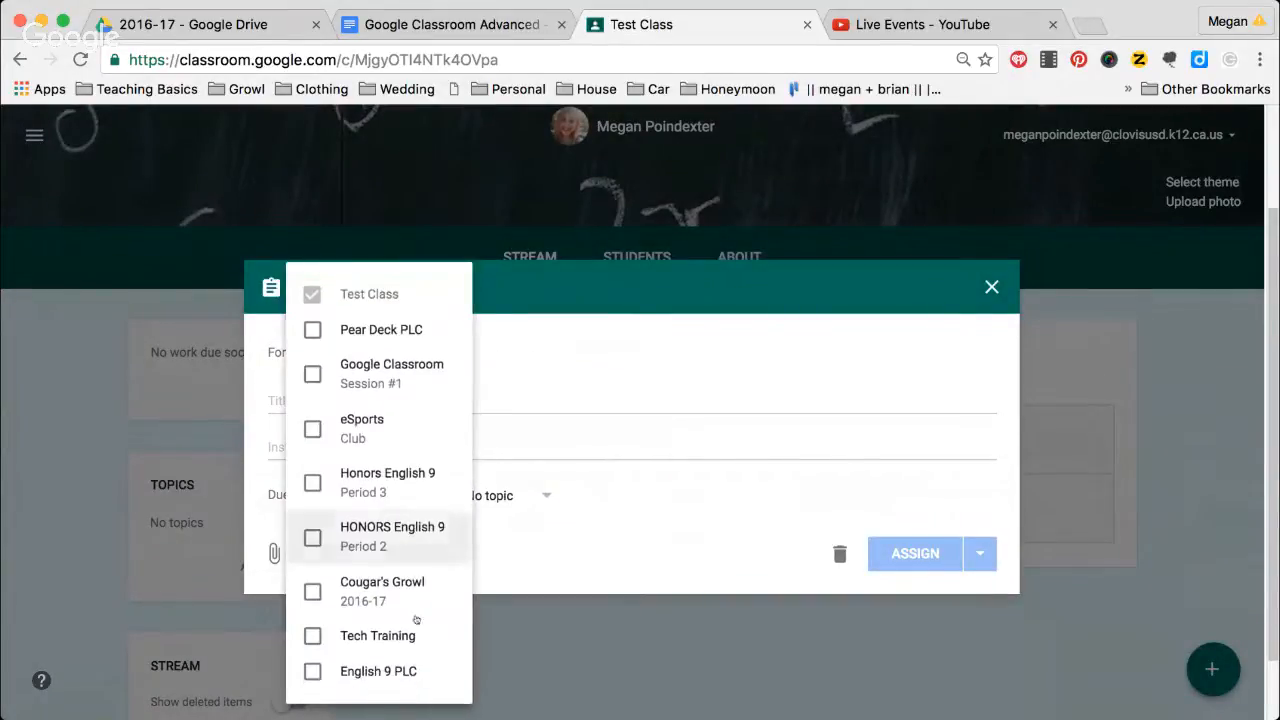
pyautogui.click(584, 345)
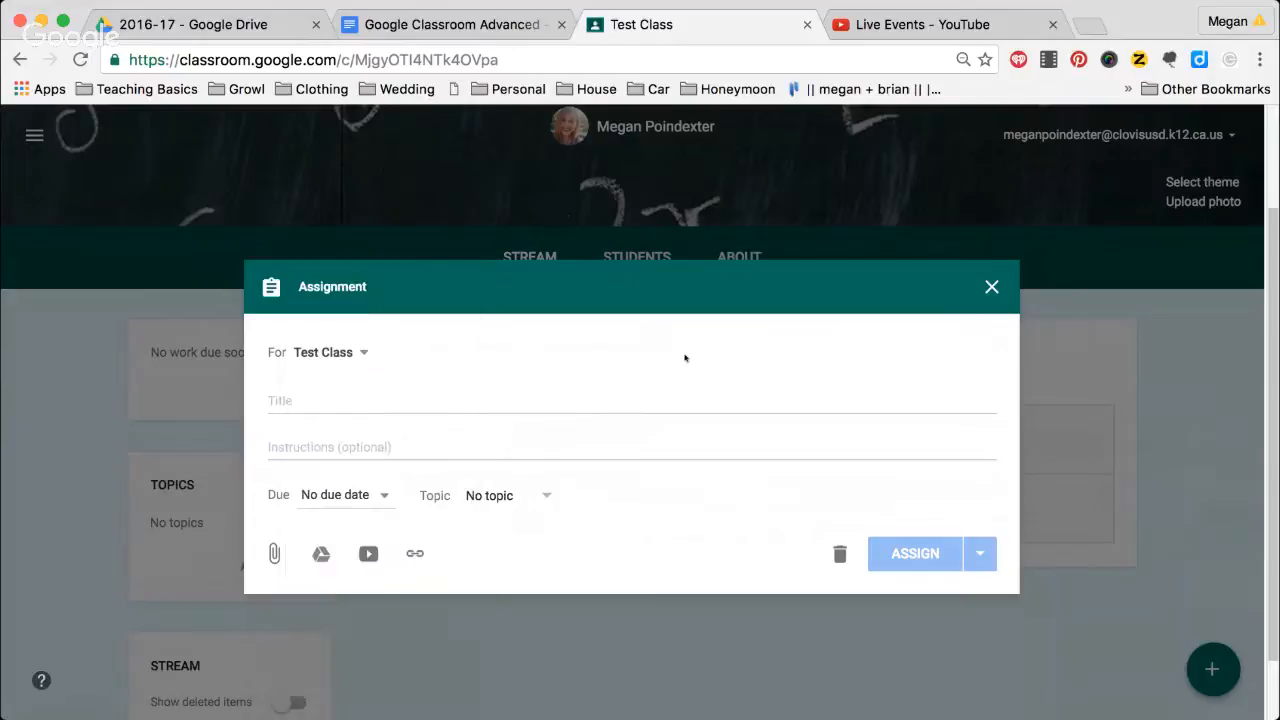
pyautogui.click(618, 398)
pyautogui.write('E')
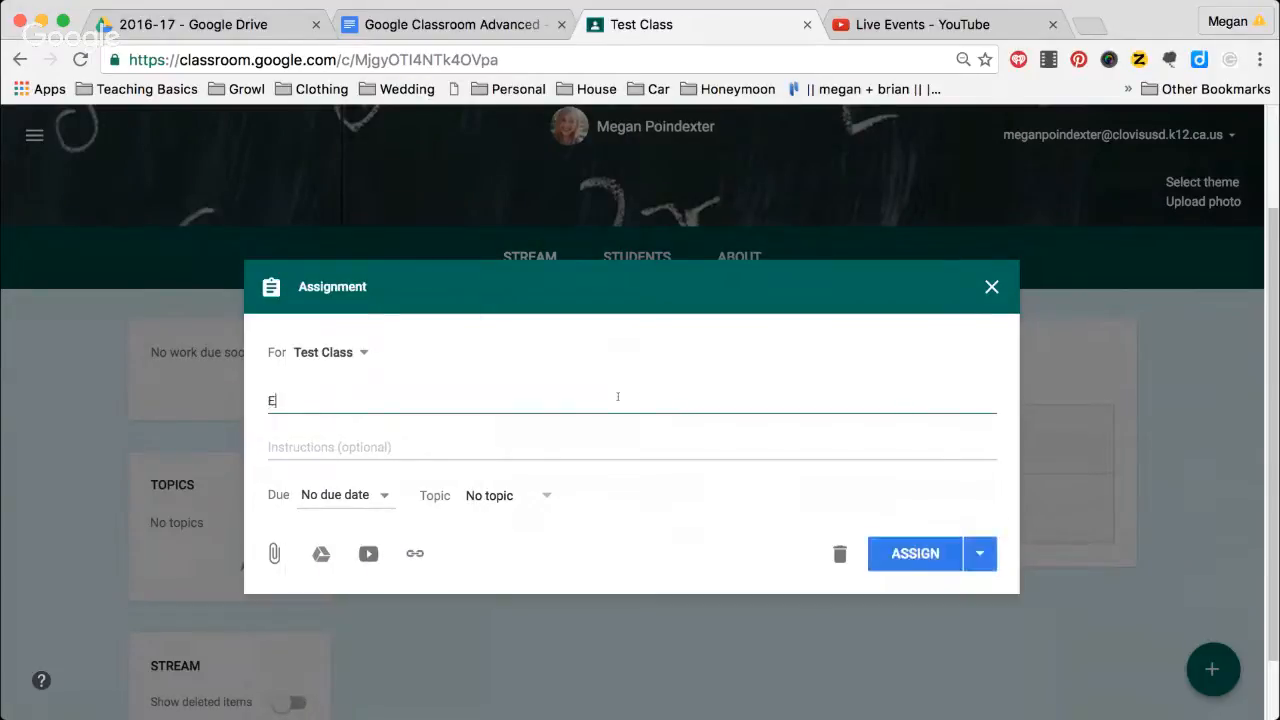
pyautogui.write('thos, Pathos, and Logos')
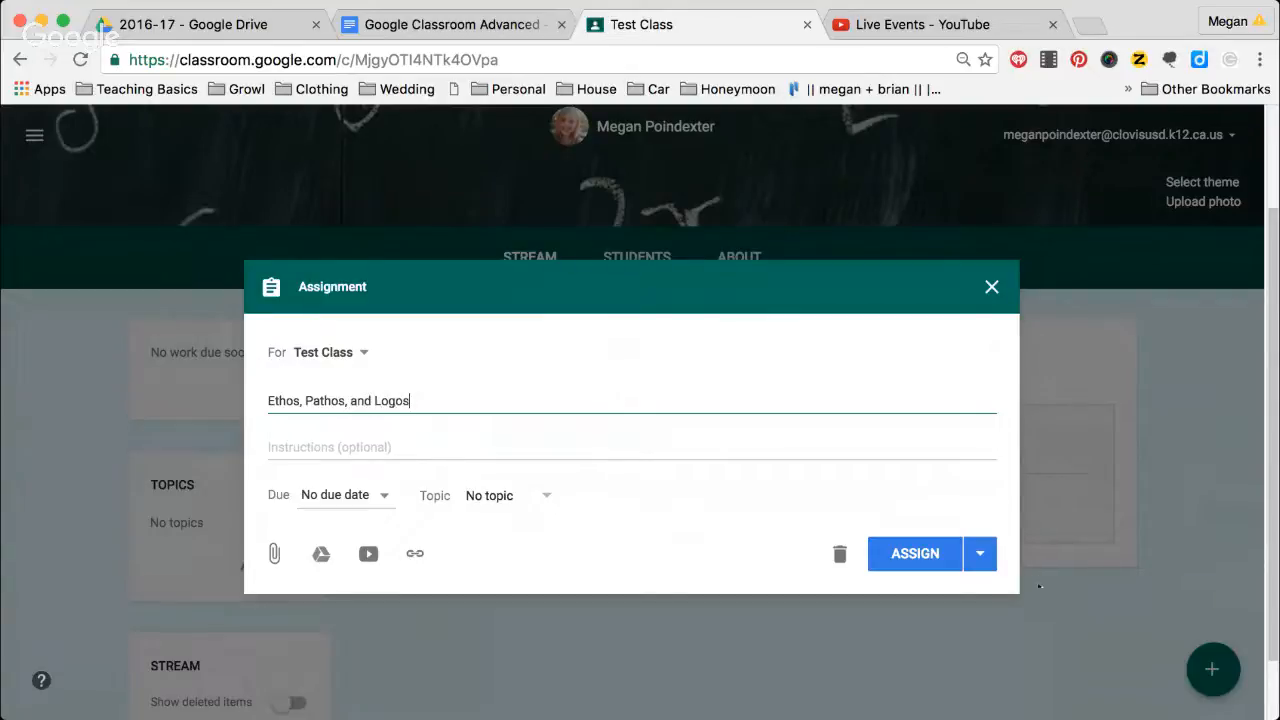
# Review the assignment's scheduling options and the list of classes it can be posted to, leaving both unchanged.
pyautogui.click(980, 553)
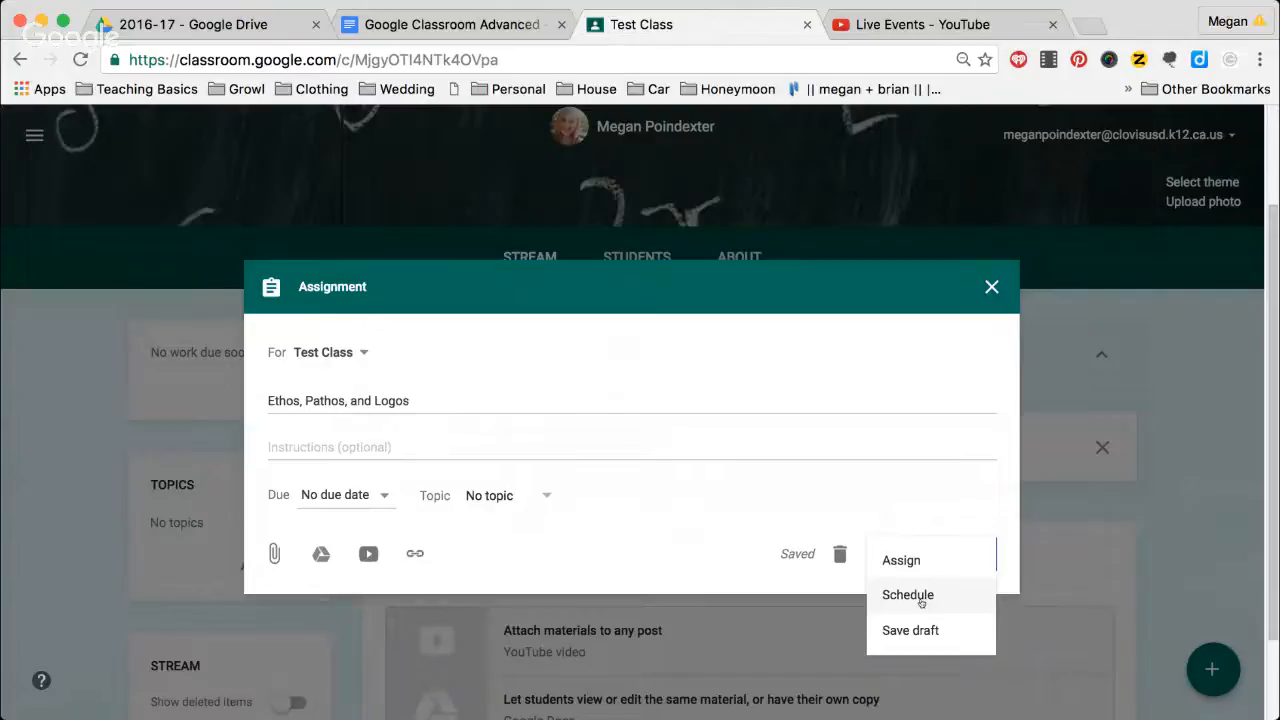
pyautogui.click(921, 597)
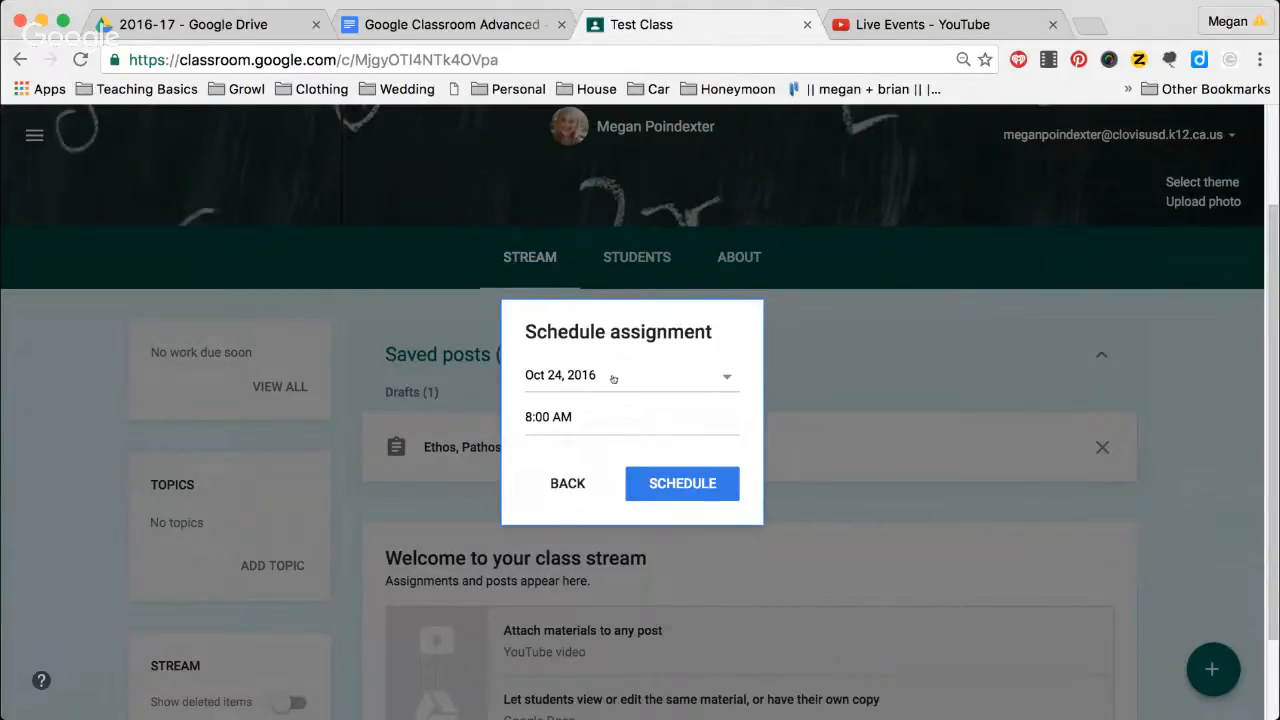
pyautogui.click(550, 484)
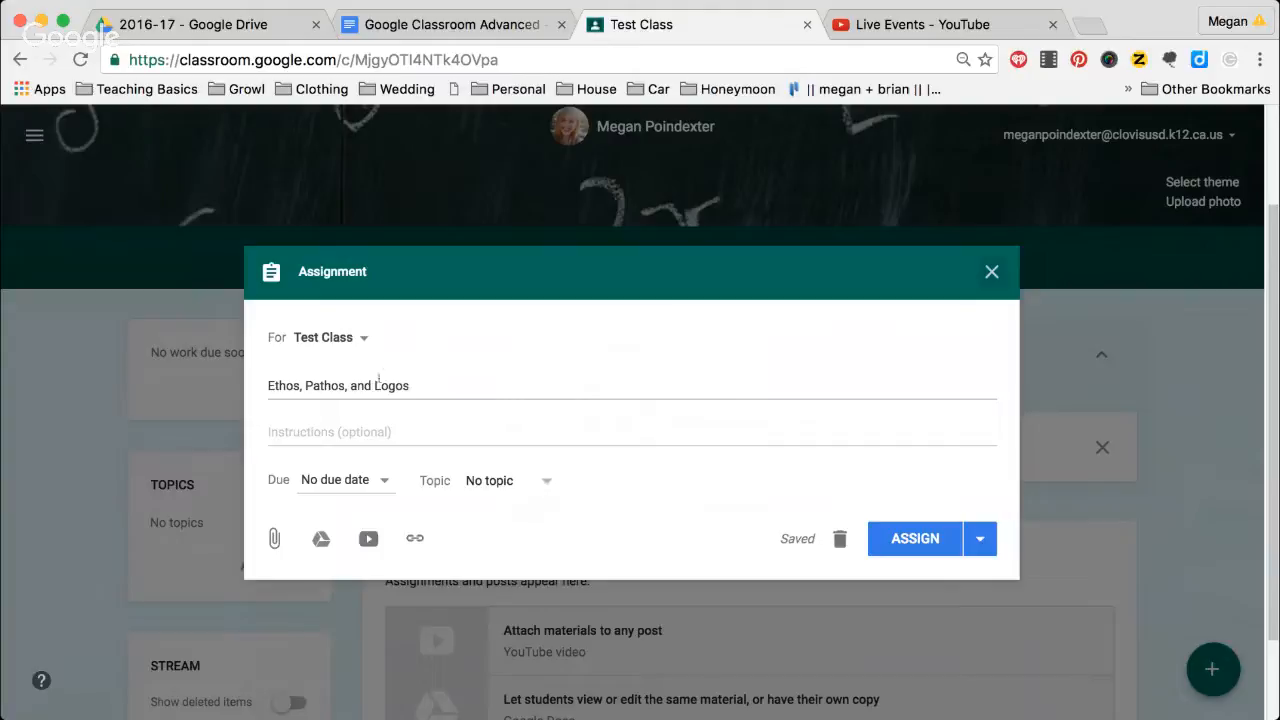
pyautogui.click(347, 338)
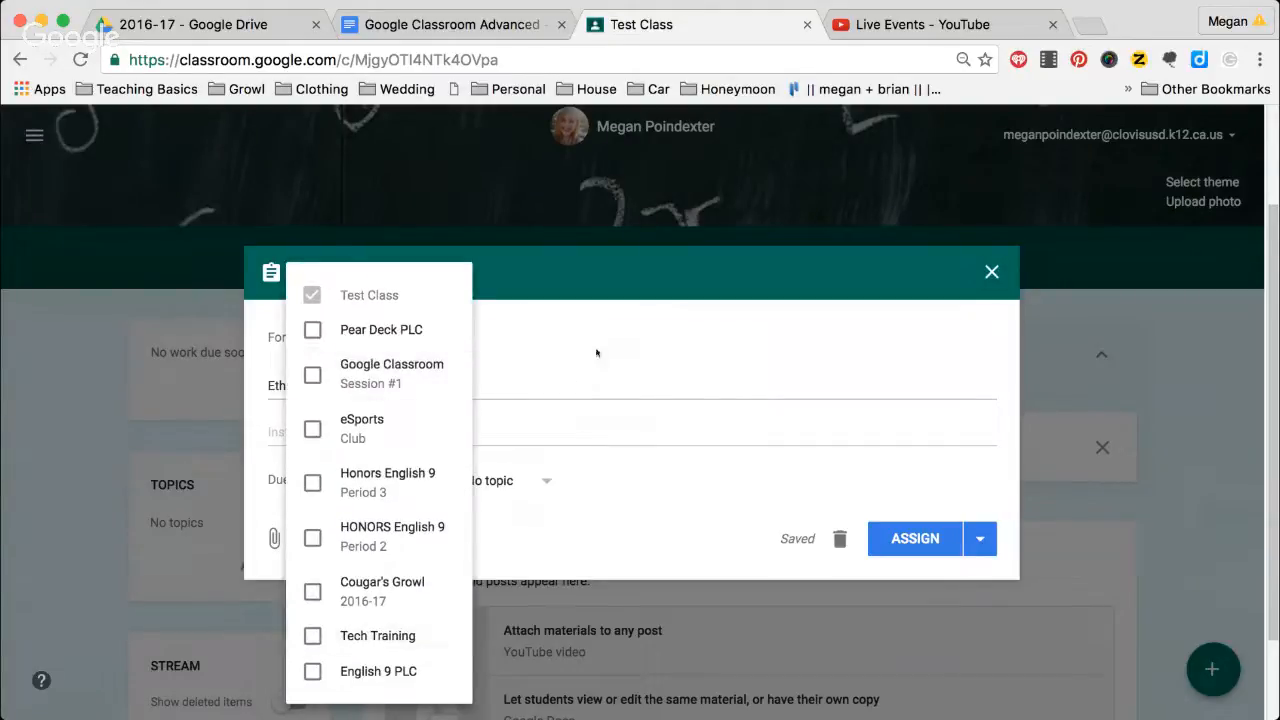
pyautogui.click(598, 343)
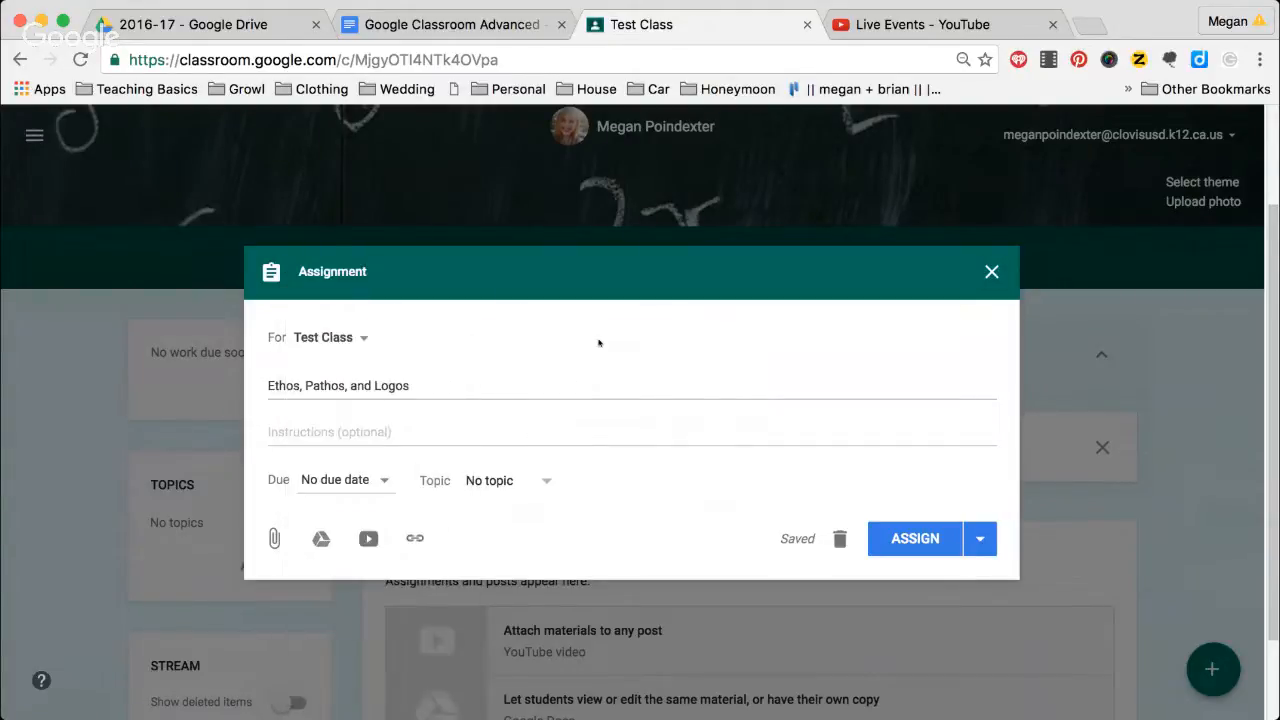
# Enter the assignment instructions "Please complete the attached handout and follow instructions within the document.".
pyautogui.click(300, 430)
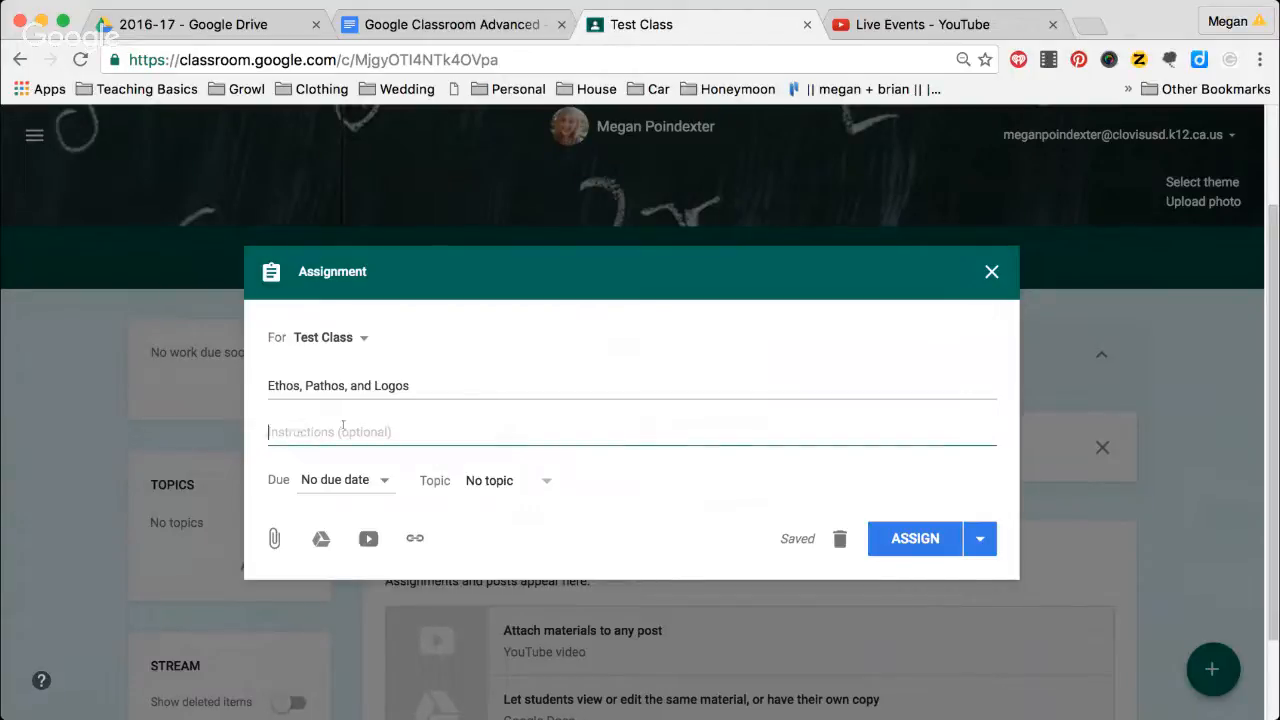
pyautogui.write('Please ')
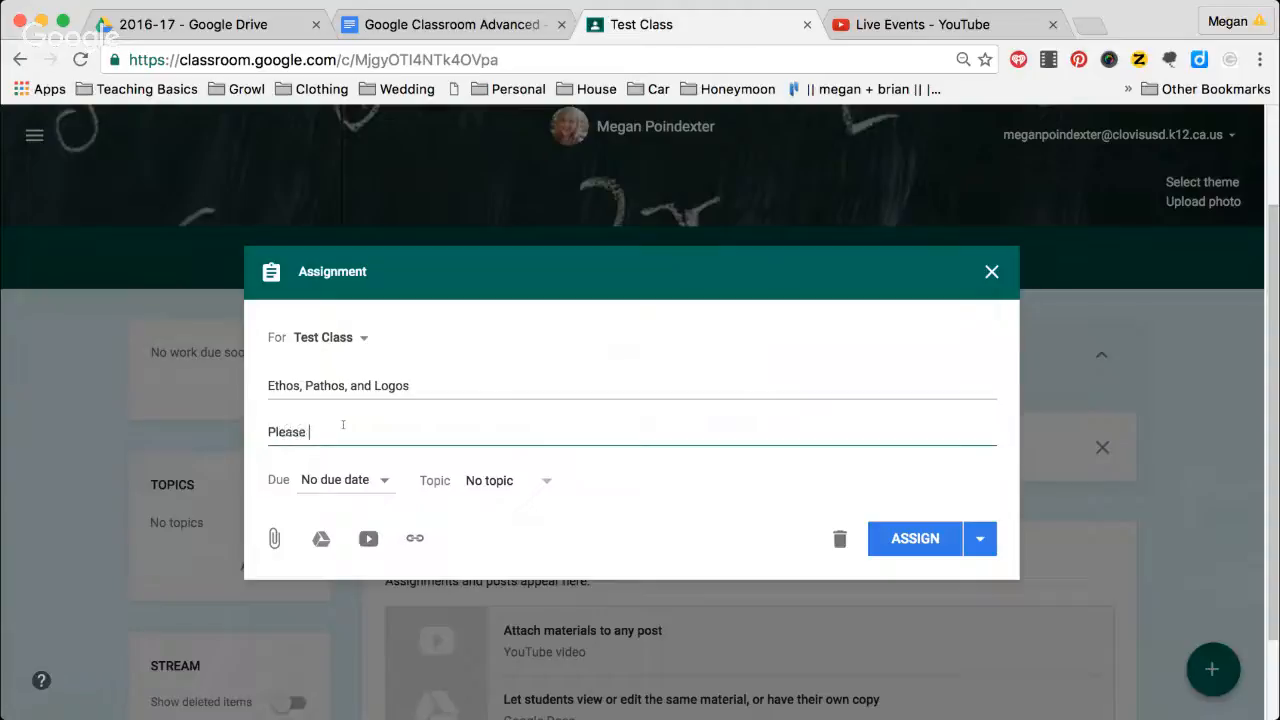
pyautogui.write('compelte')
pyautogui.press('BackSpace')
pyautogui.press('BackSpace')
pyautogui.press('BackSpace')
pyautogui.press('BackSpace')
pyautogui.write('lete the attached handout ')
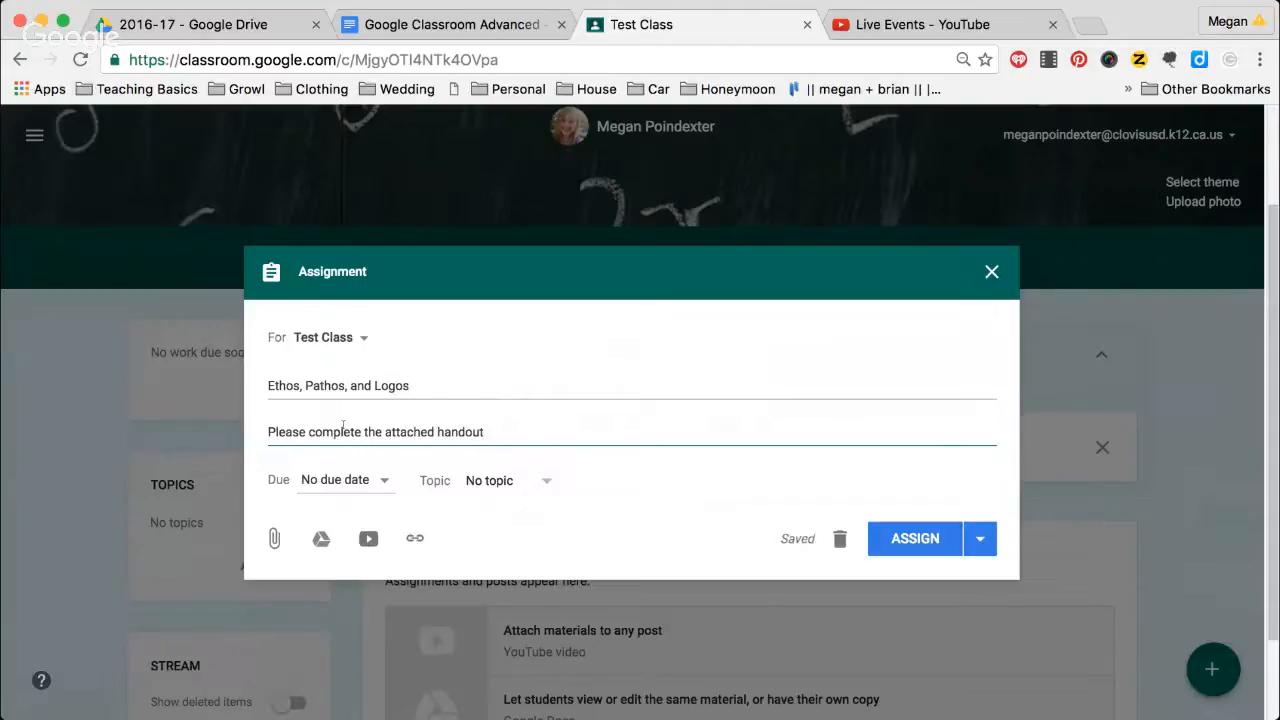
pyautogui.write('and follow instructions wi')
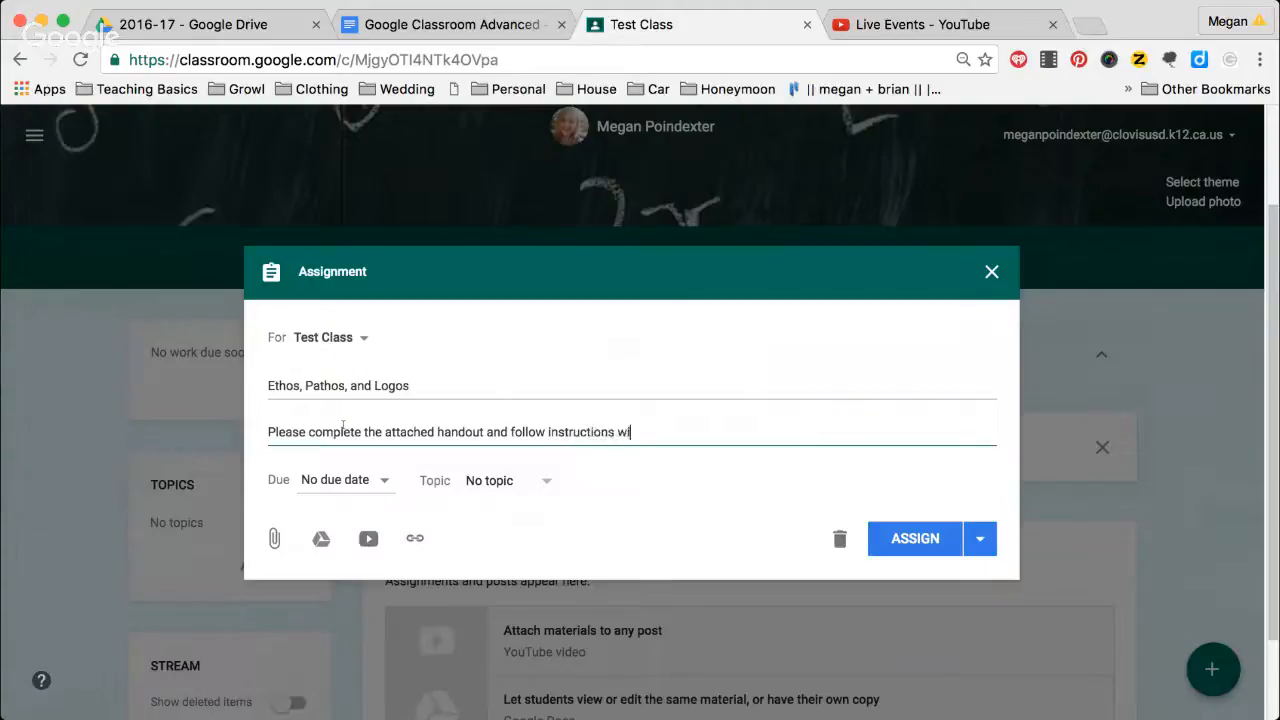
pyautogui.write('thin the document.')
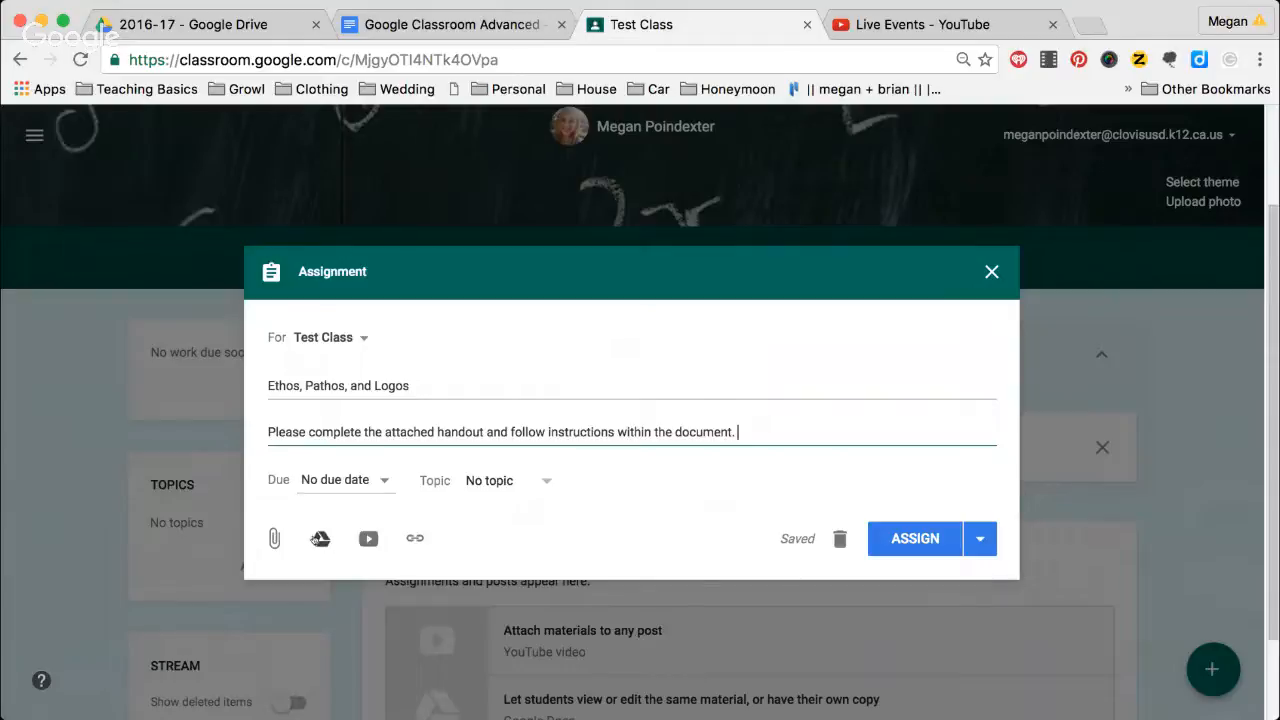
# Look through the My Drive folders available for attaching a file, without adding one.
pyautogui.click(321, 548)
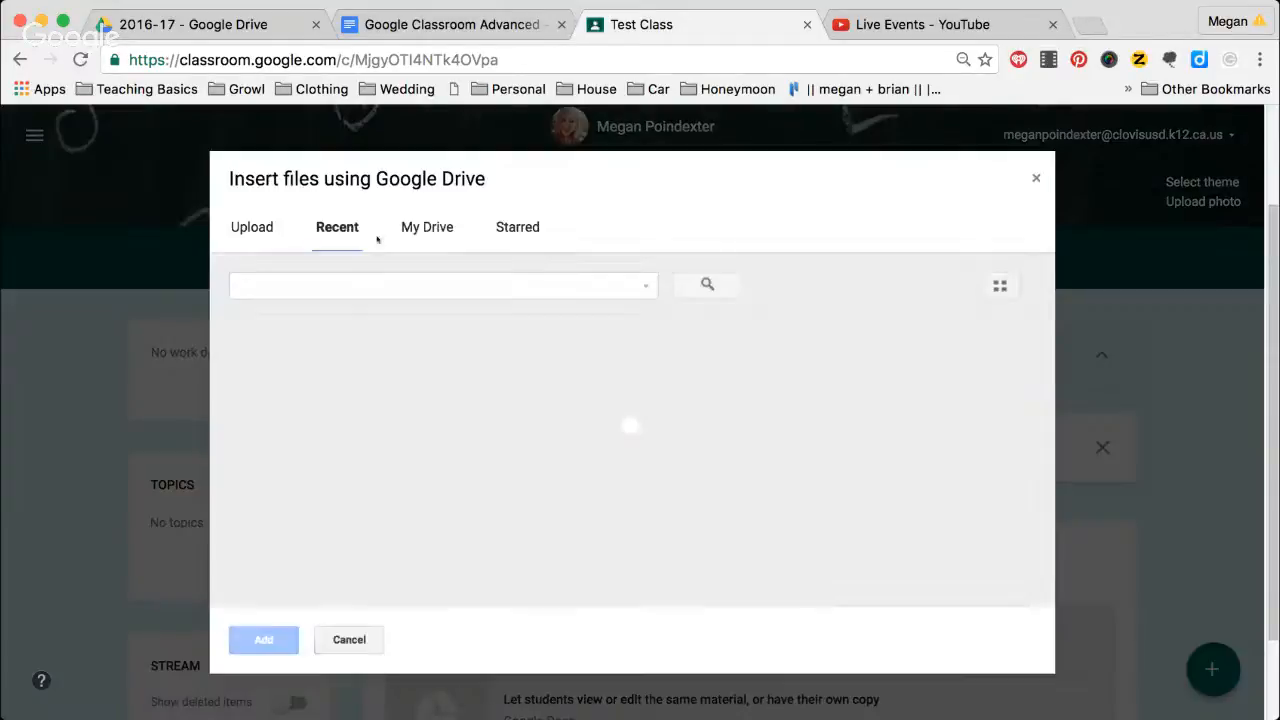
pyautogui.click(422, 232)
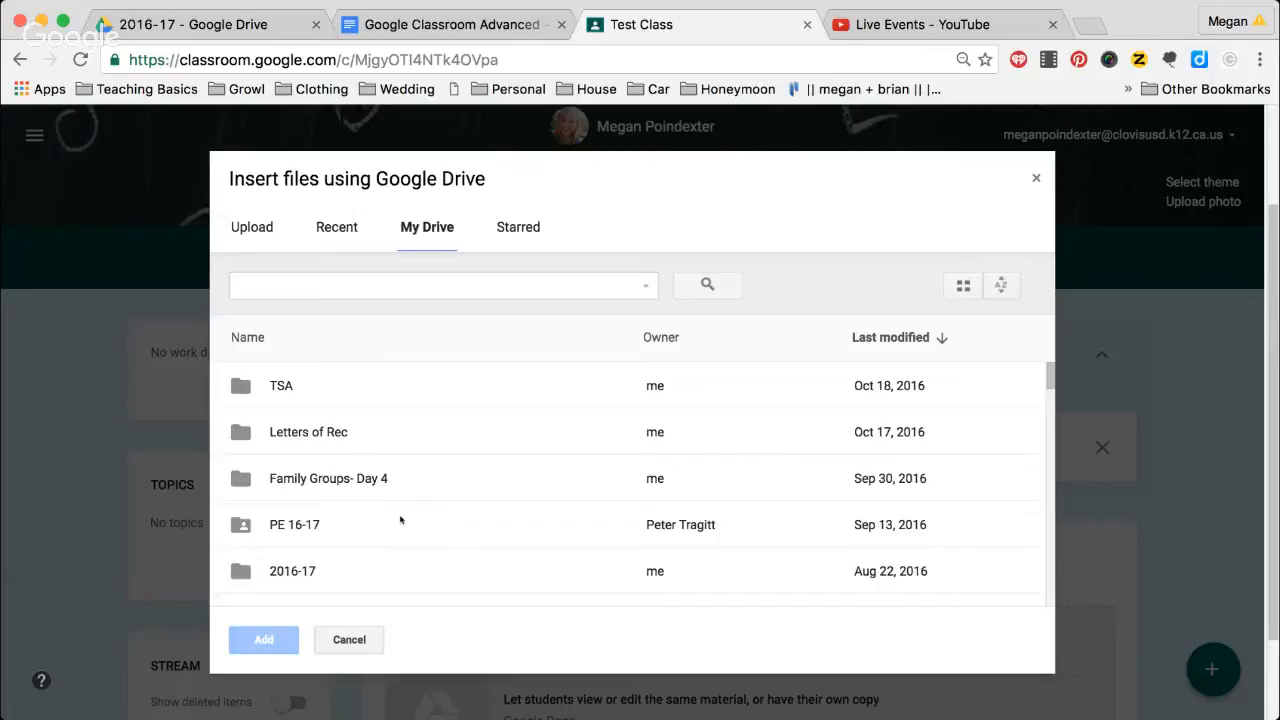
pyautogui.click(368, 640)
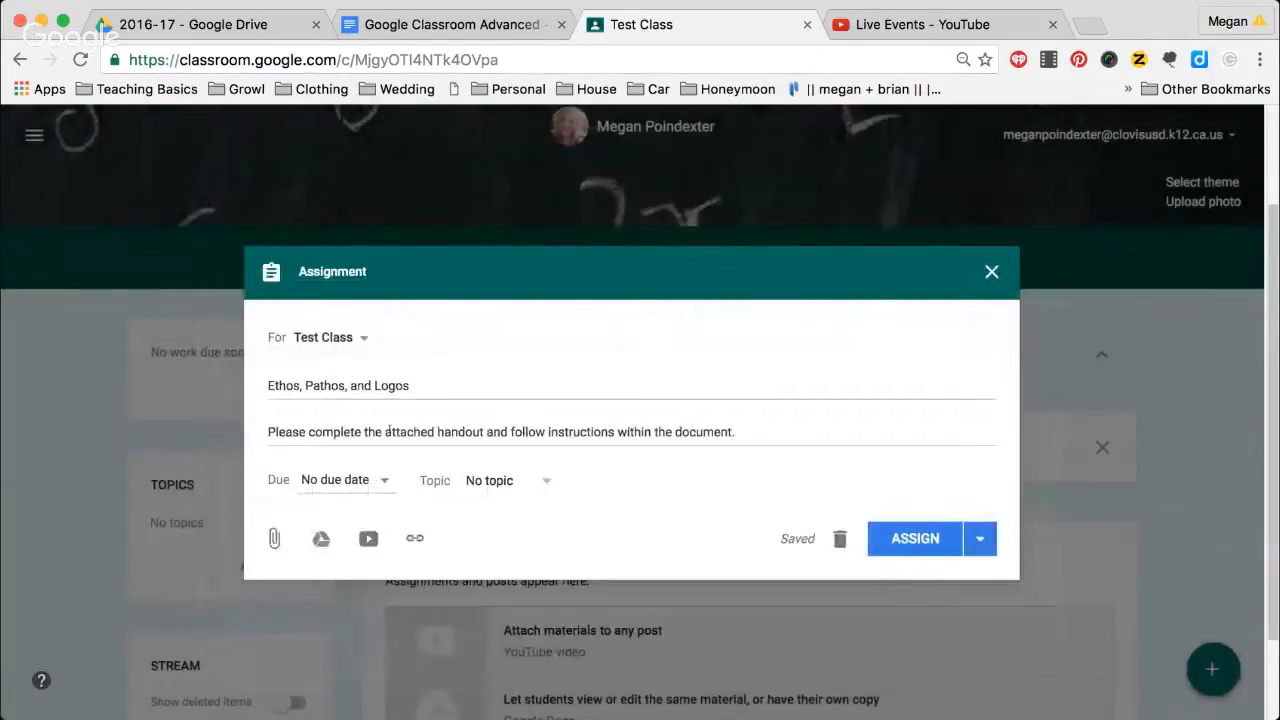
# Set the assignment's due date to Oct 28, 2016, keeping the 11:59 PM due time.
pyautogui.click(385, 482)
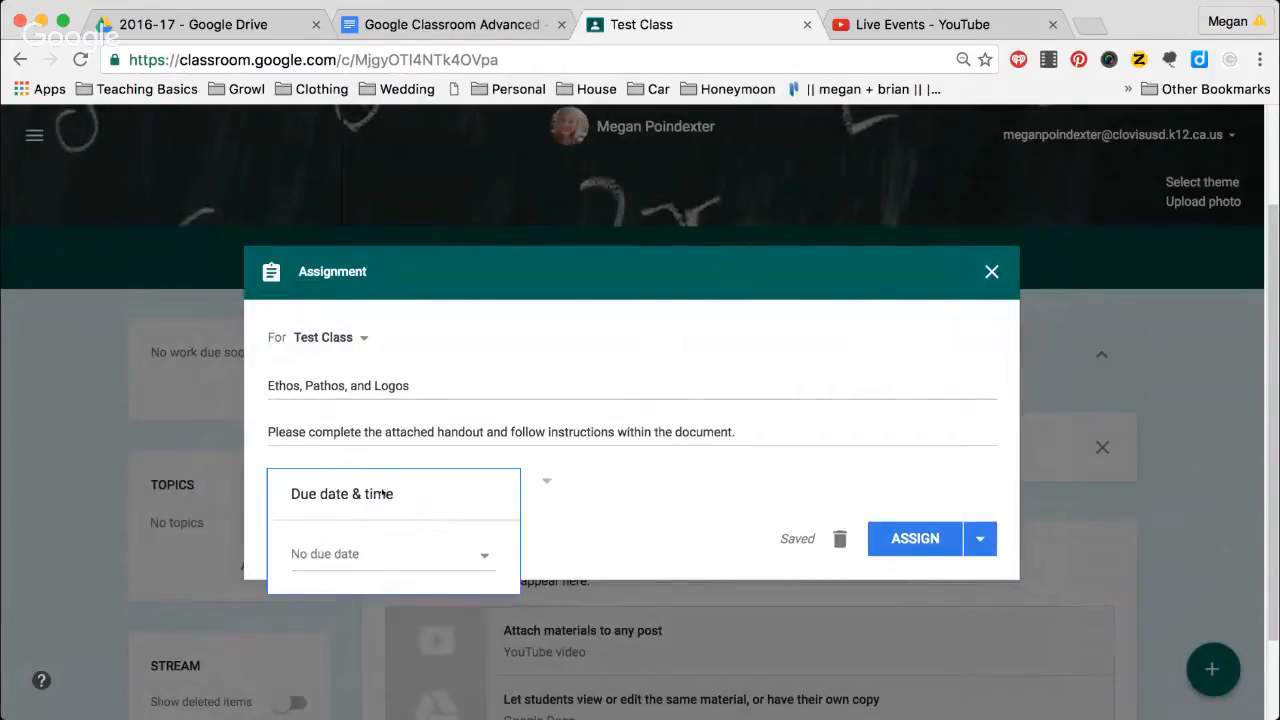
pyautogui.click(342, 552)
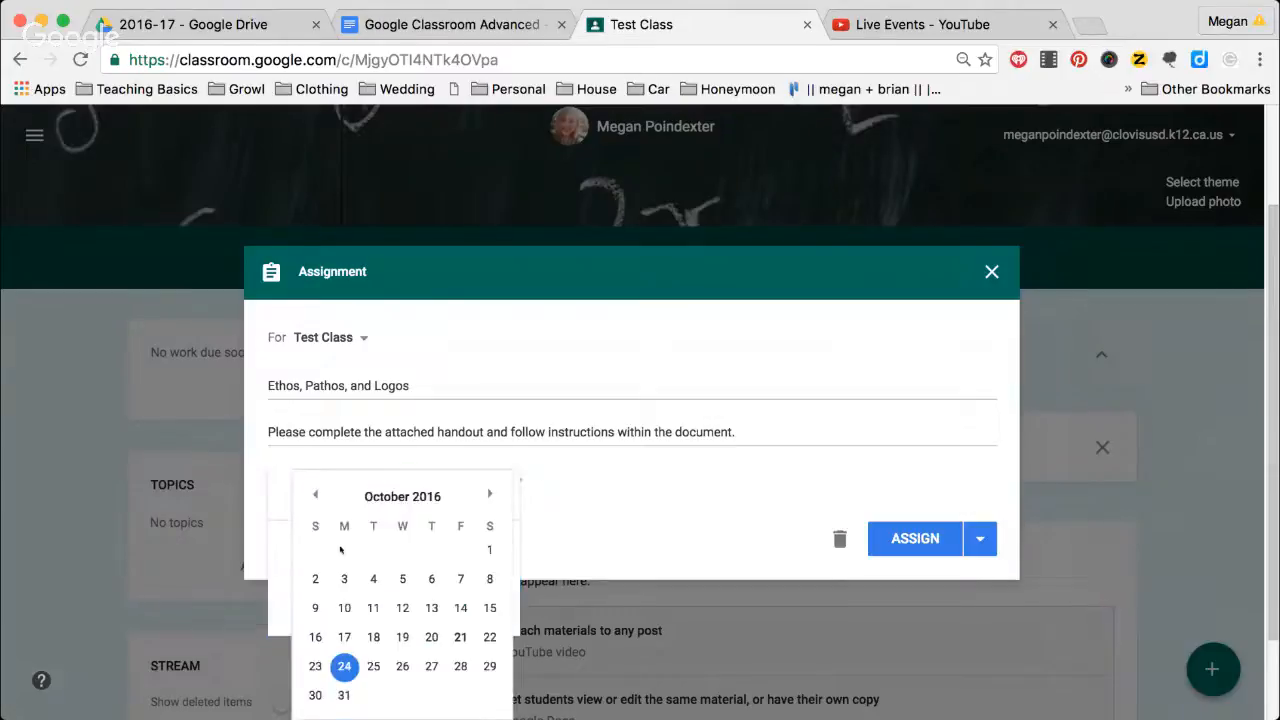
pyautogui.click(464, 672)
pyautogui.click(388, 612)
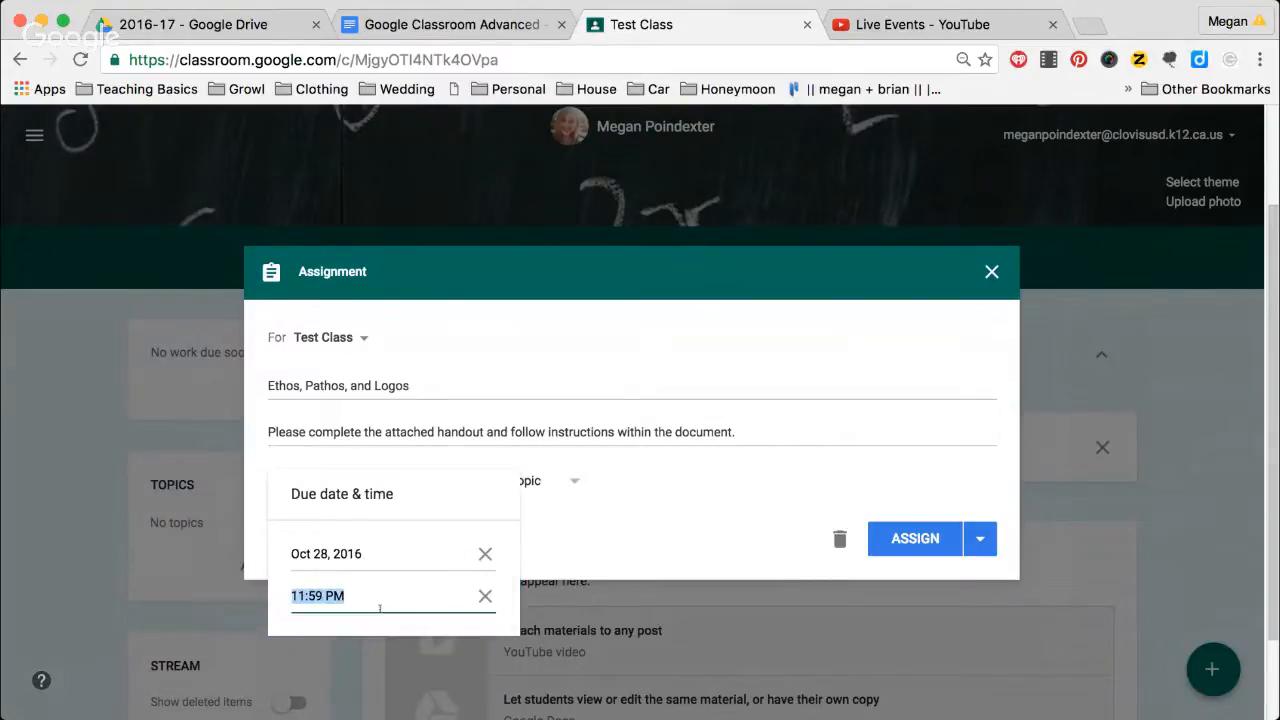
pyautogui.click(603, 535)
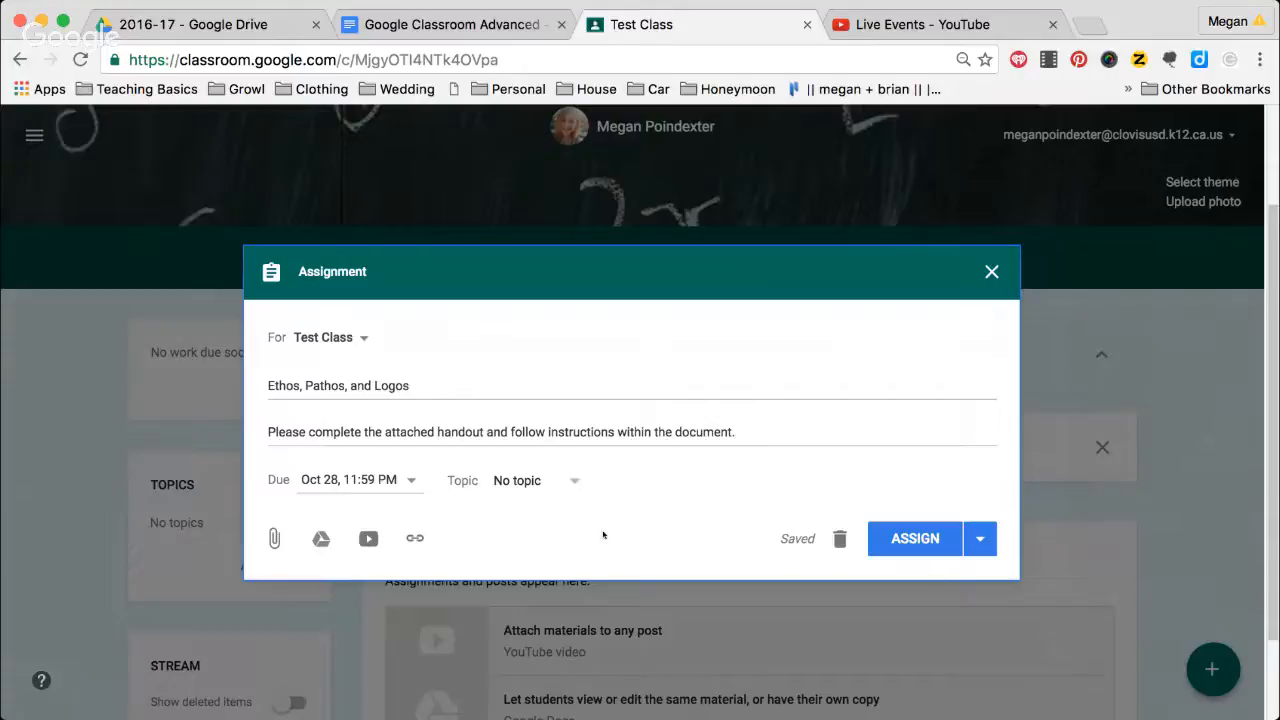
# View the options for attaching a web link and a YouTube video, without adding either.
pyautogui.click(414, 540)
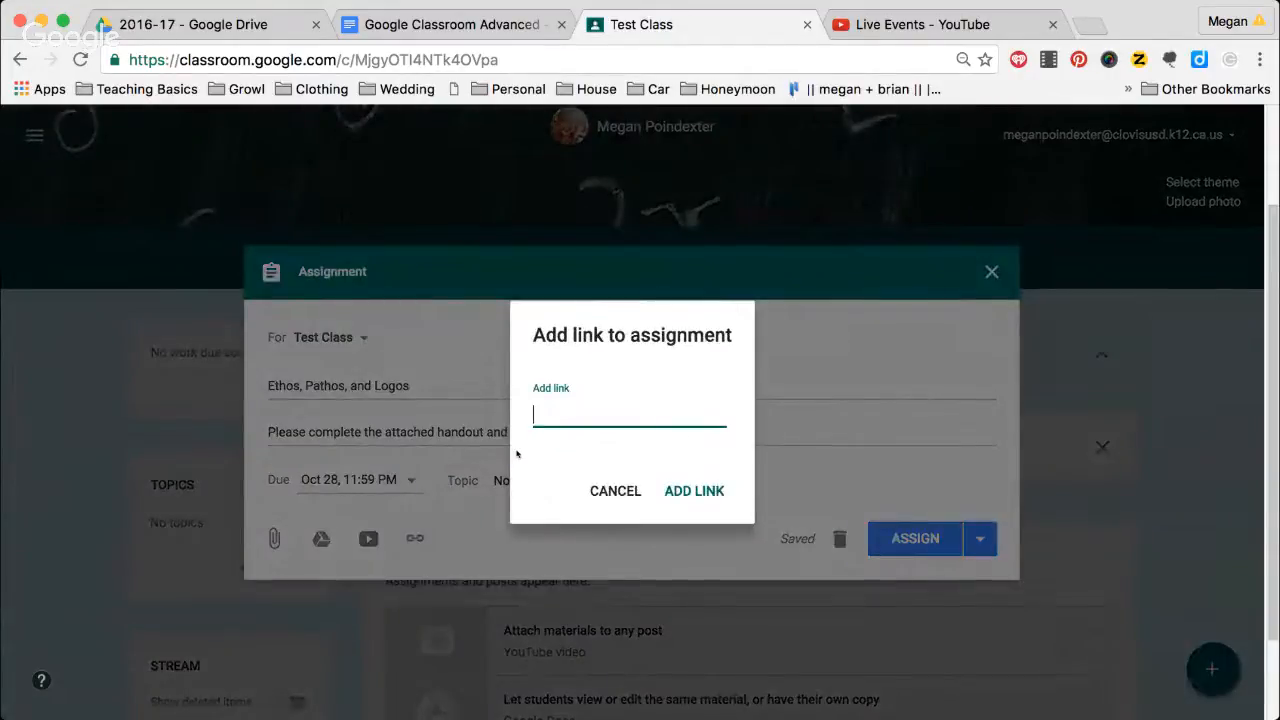
pyautogui.click(596, 490)
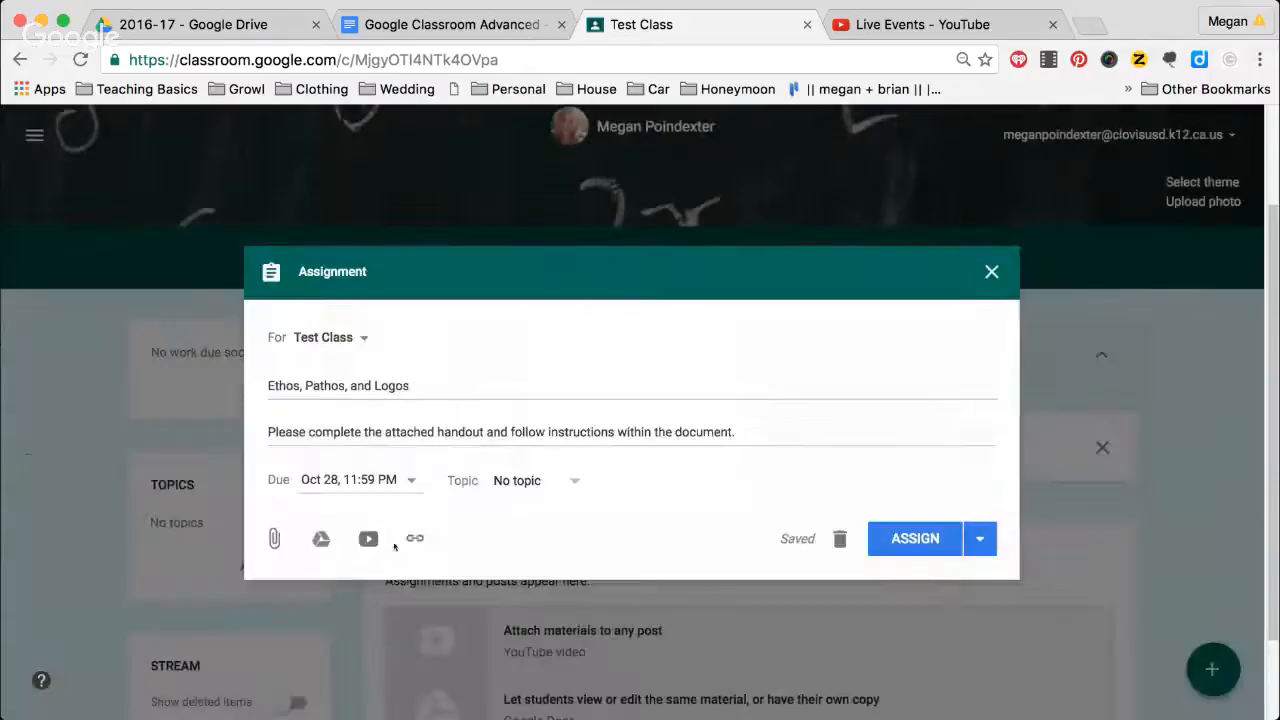
pyautogui.click(366, 539)
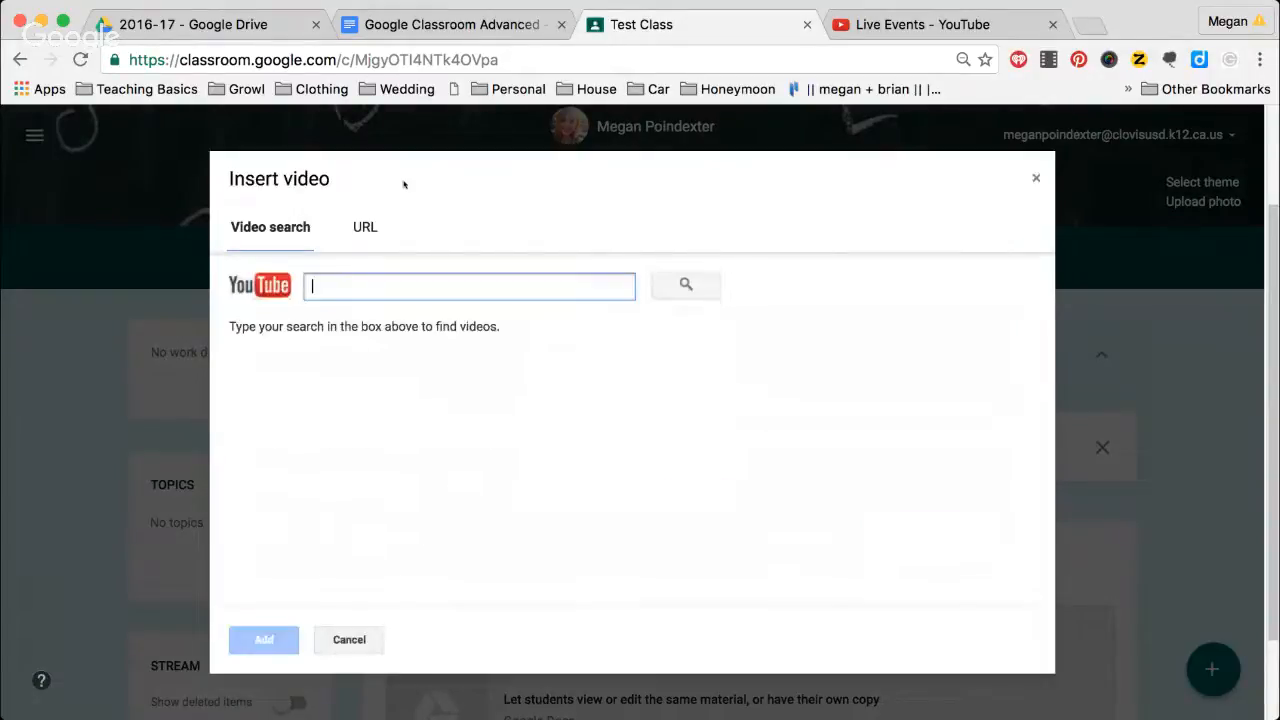
pyautogui.click(344, 637)
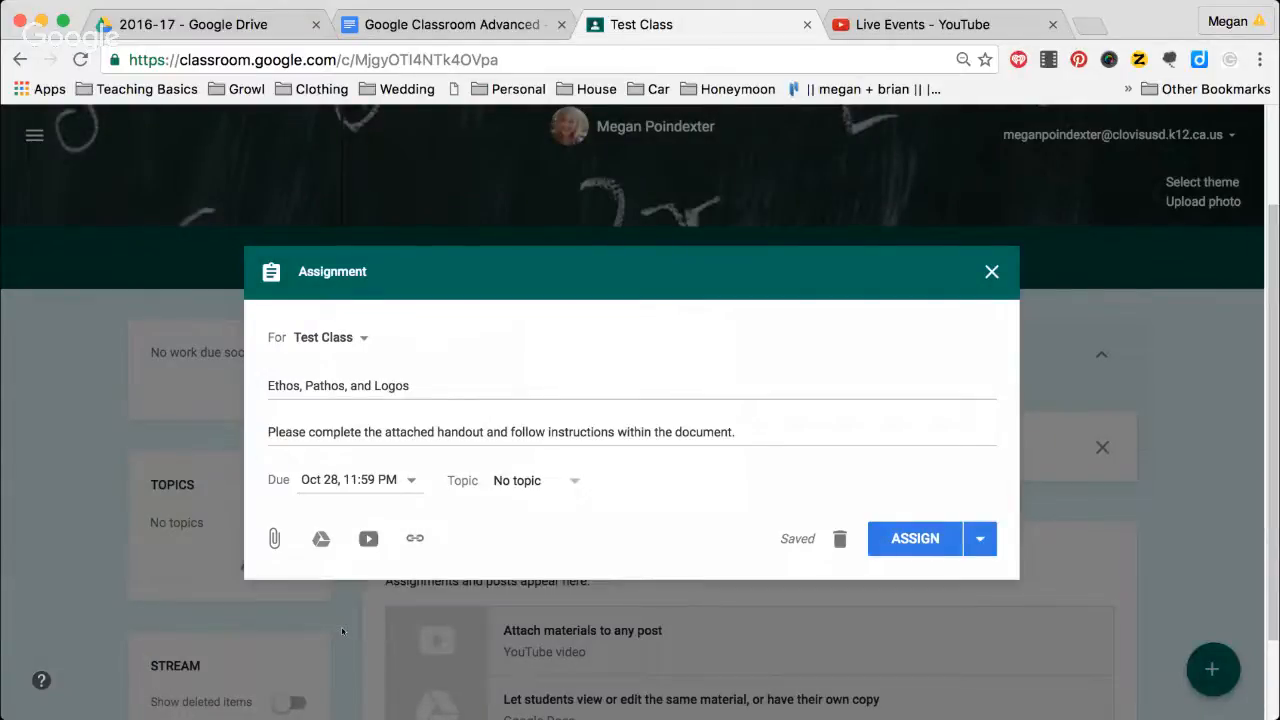
# Attach Ethos.docx from the recent Google Drive files, make a copy for each student, and post the assignment.
pyautogui.click(320, 539)
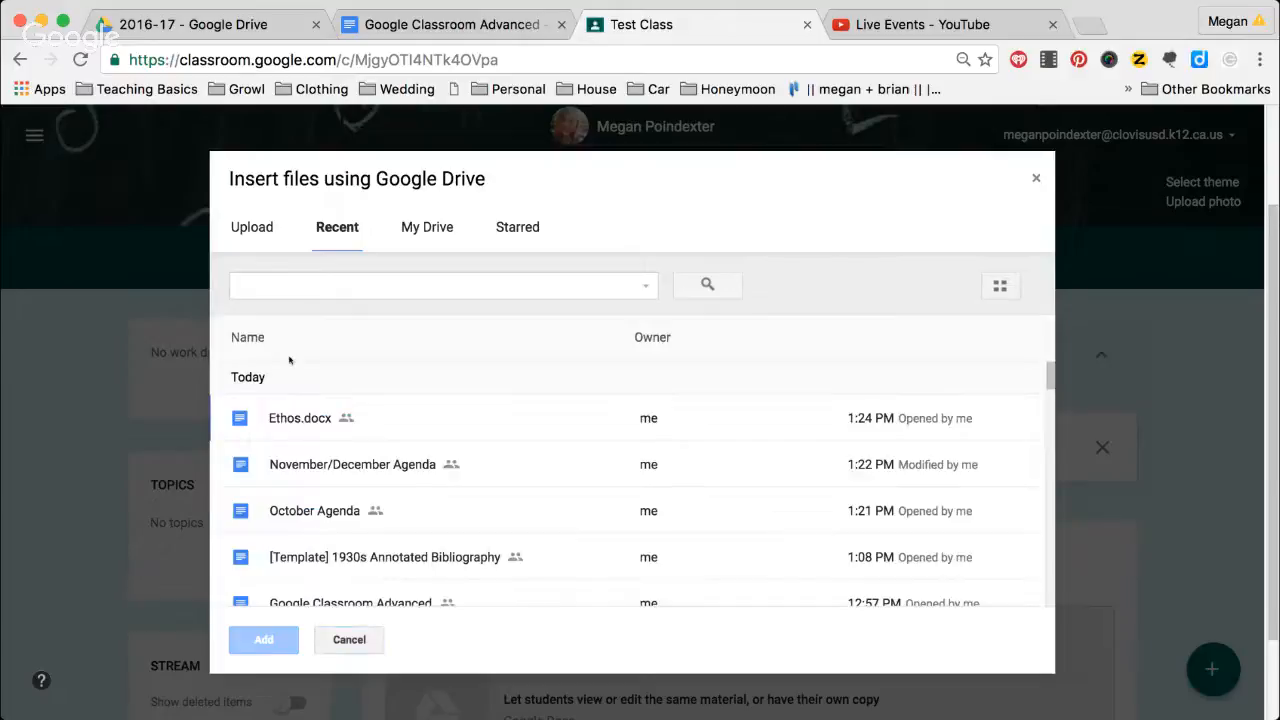
pyautogui.click(285, 430)
pyautogui.click(263, 639)
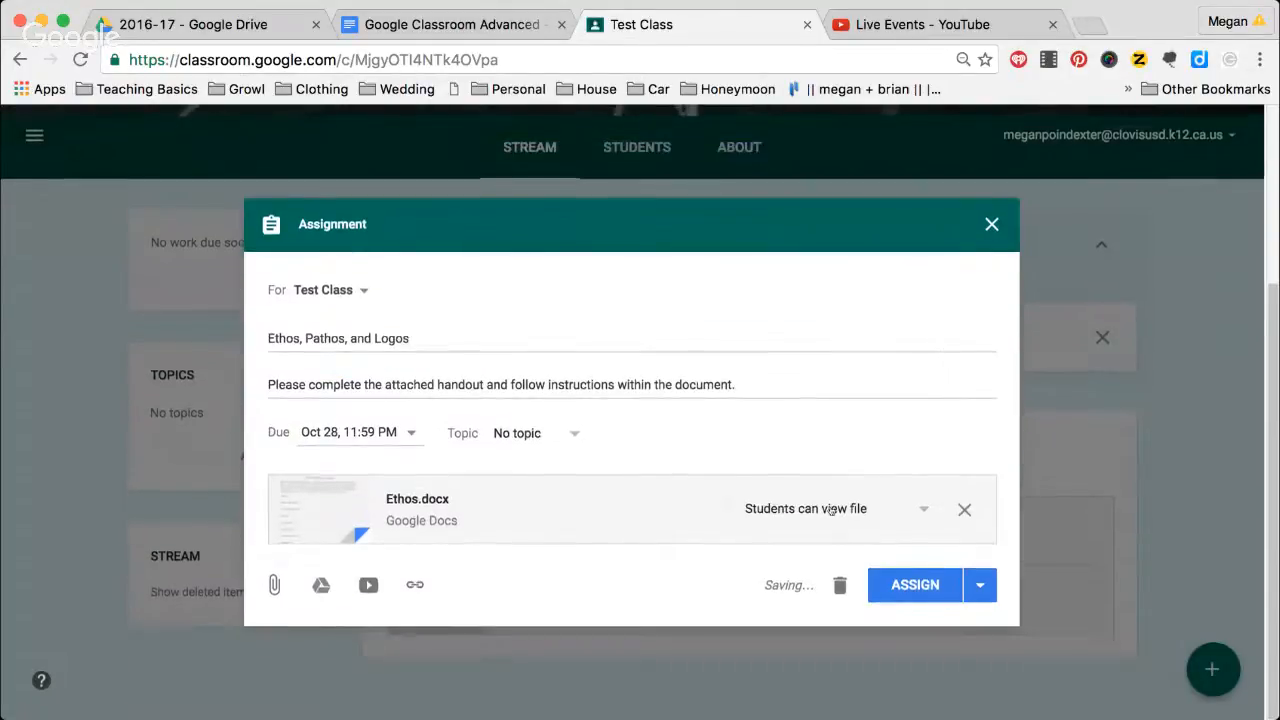
pyautogui.click(830, 511)
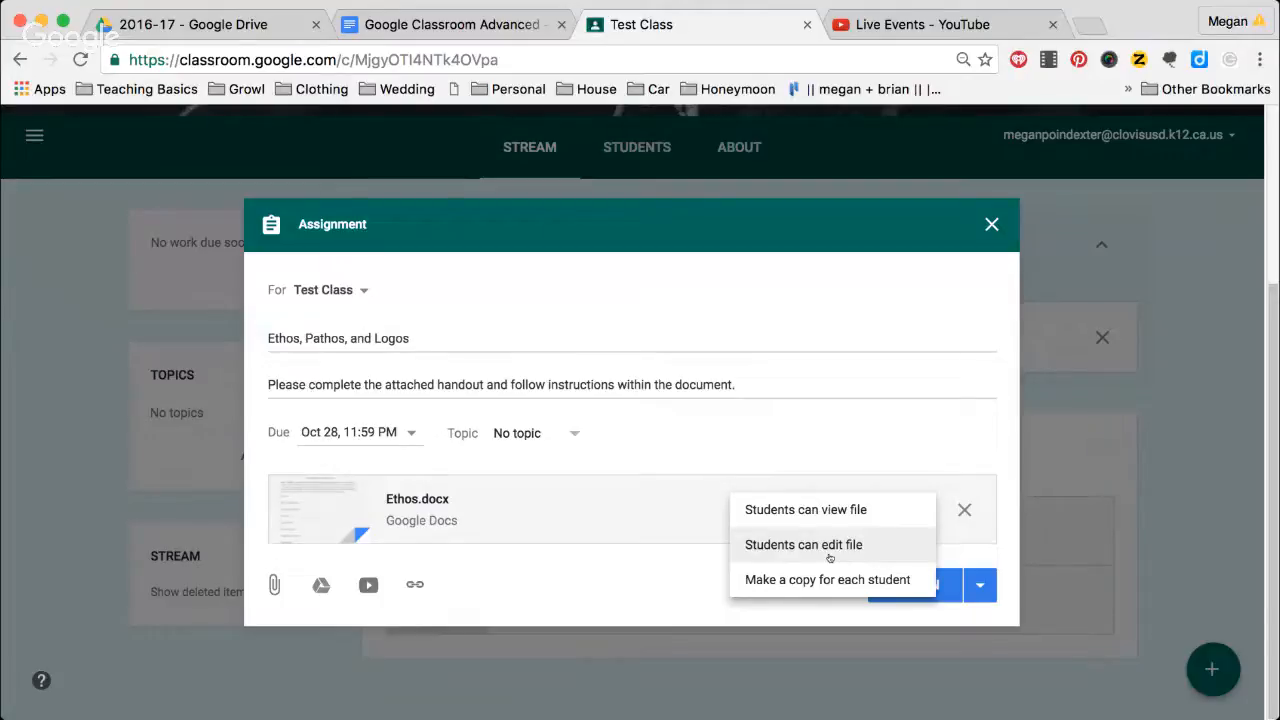
pyautogui.click(928, 580)
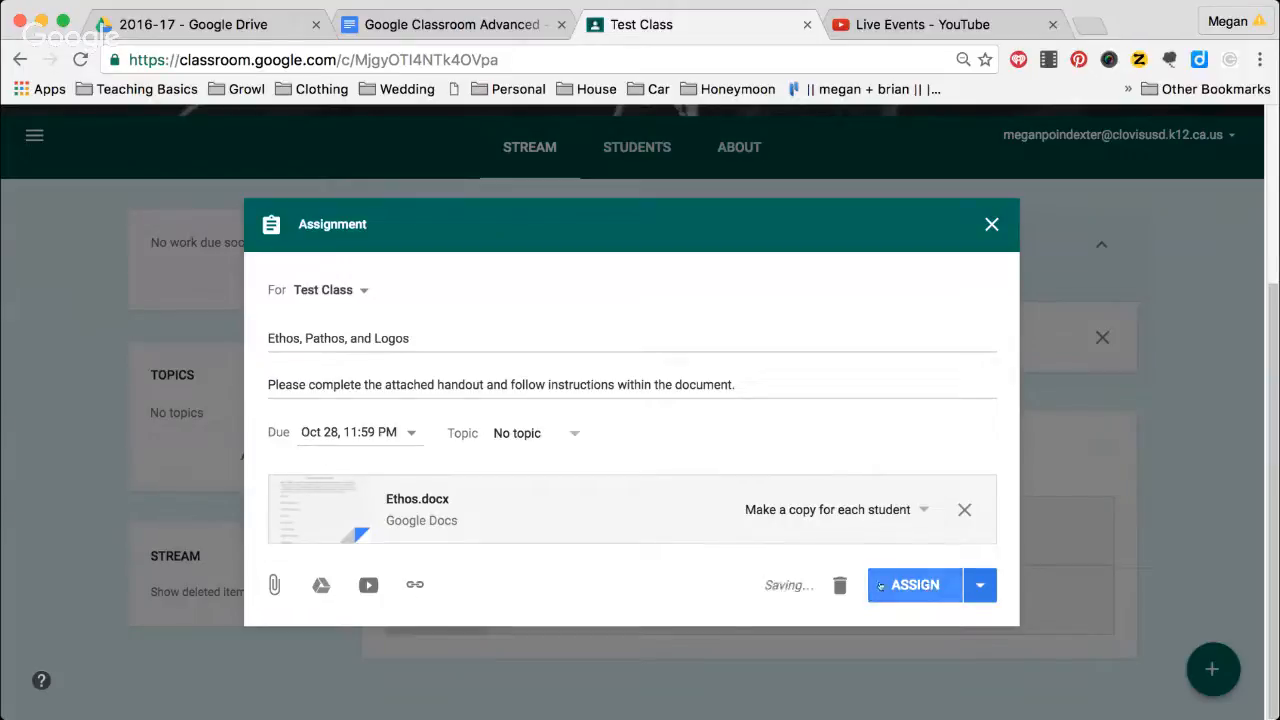
pyautogui.click(880, 586)
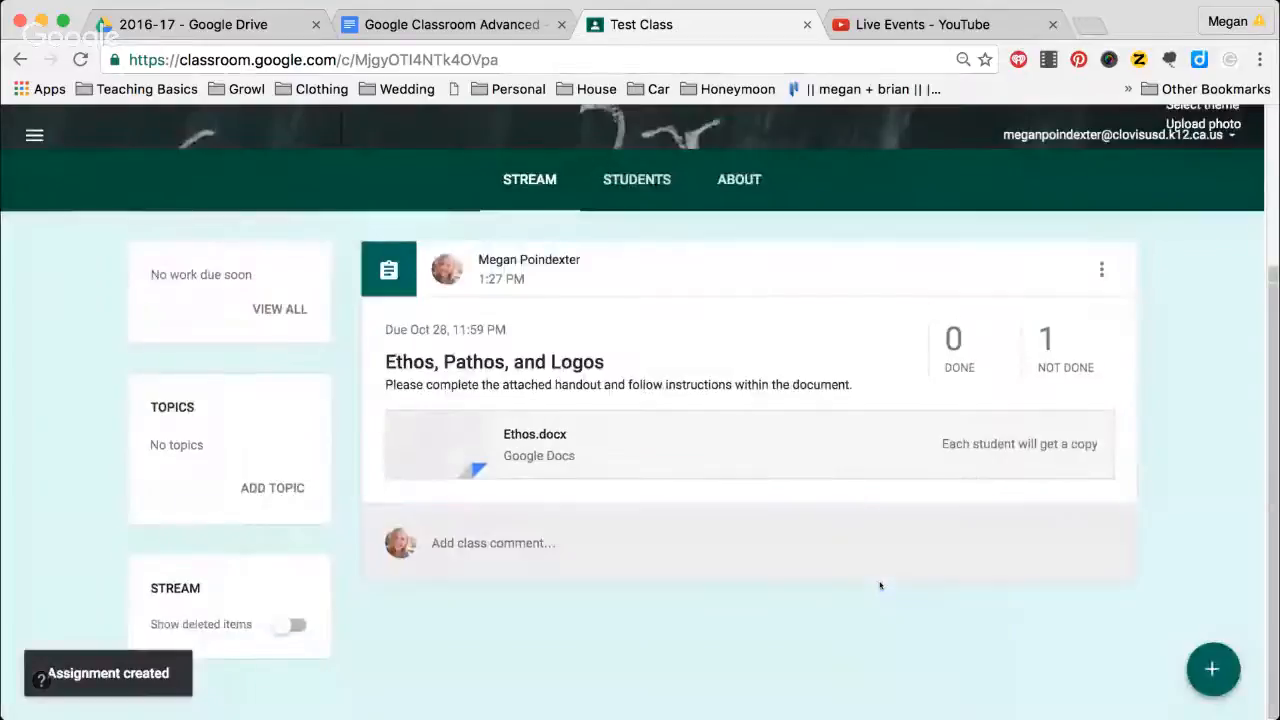
# Open the student work for the Ethos, Pathos, and Logos assignment and view the student's attached files.
pyautogui.scroll(2, 962, 414)
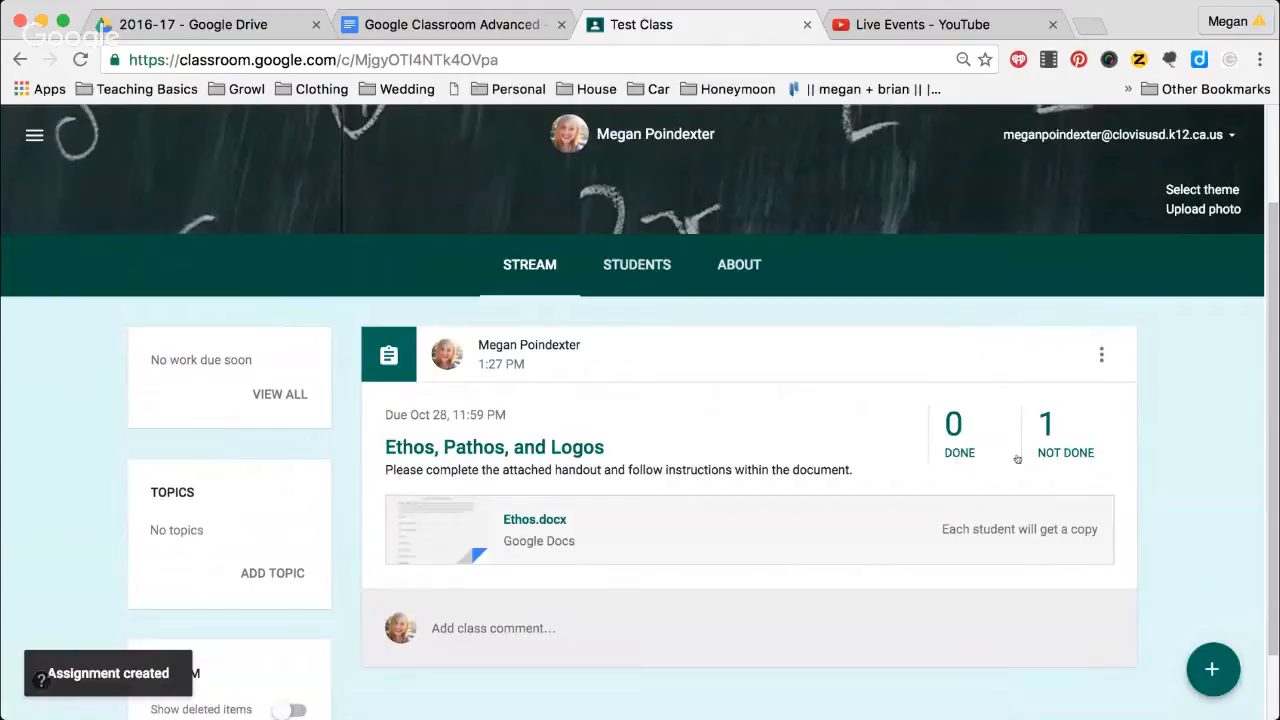
pyautogui.click(1055, 447)
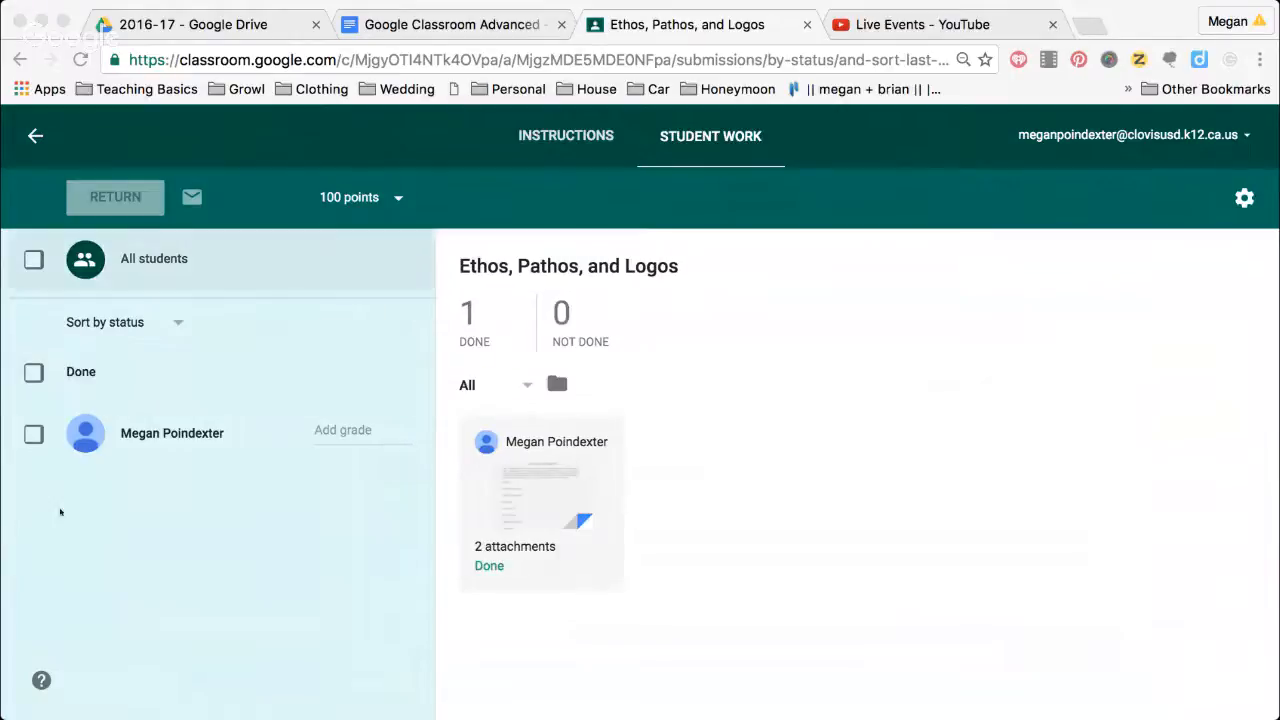
pyautogui.click(55, 546)
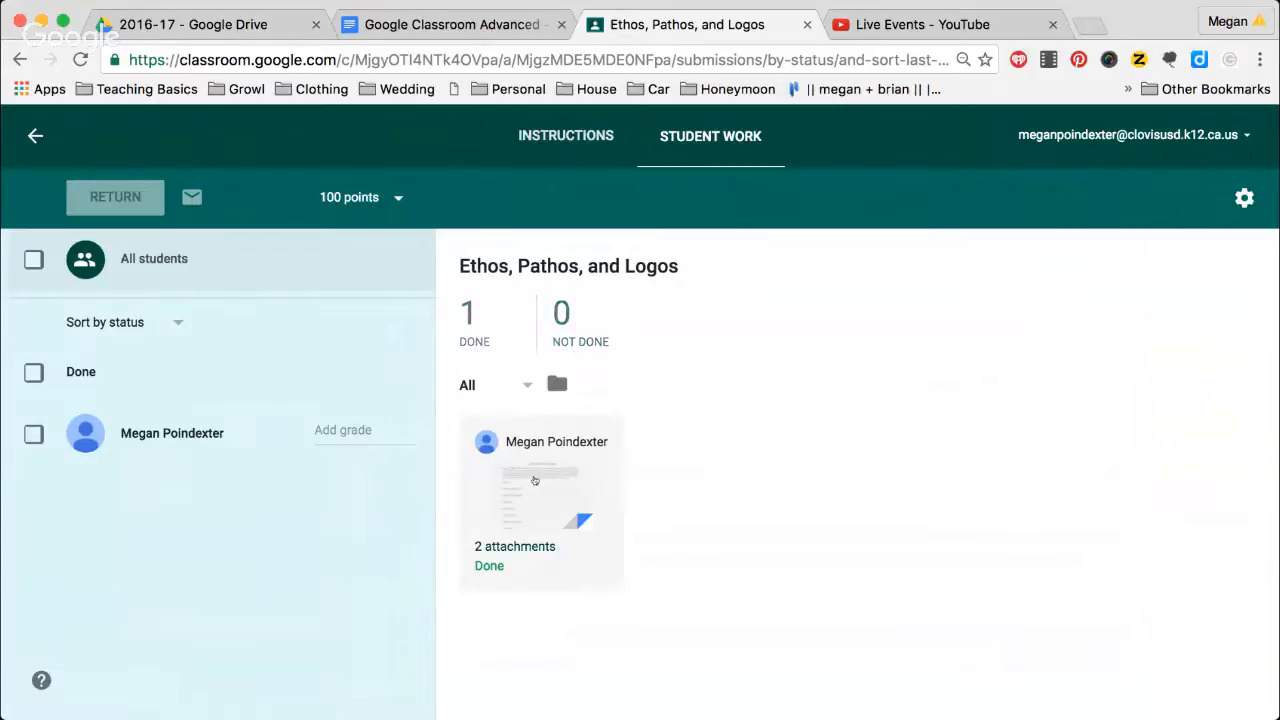
pyautogui.click(515, 547)
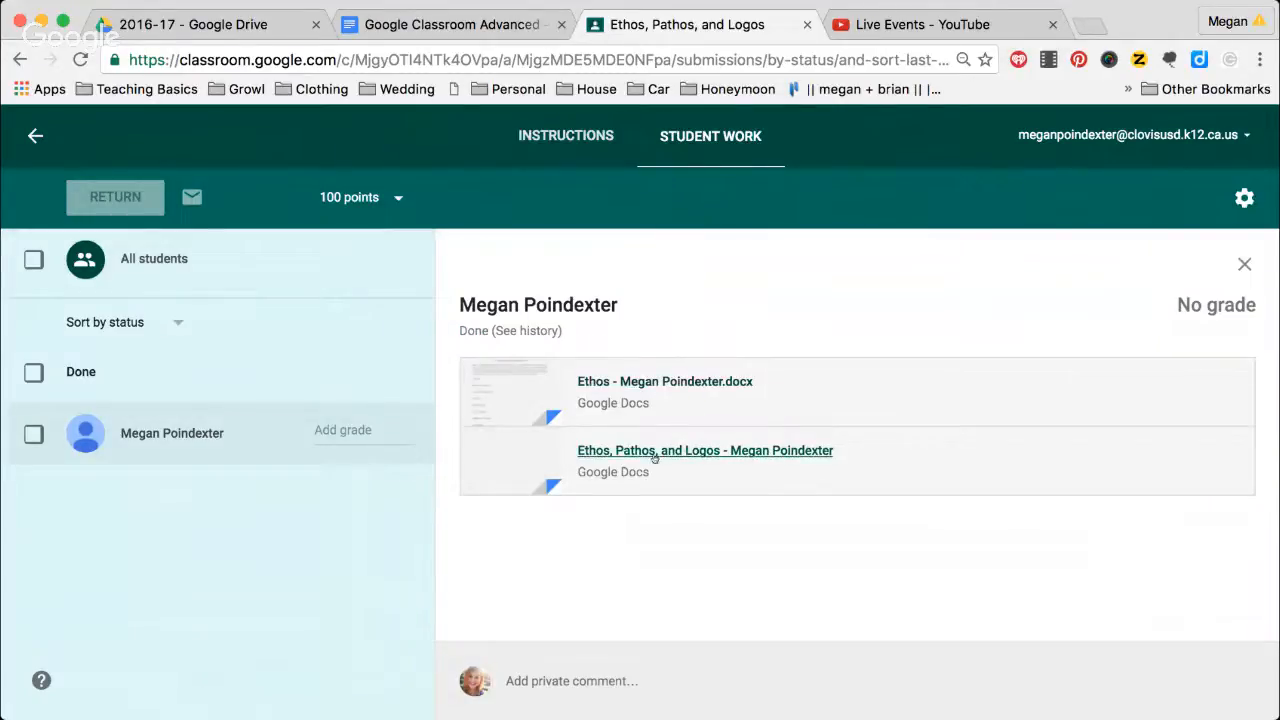
# Switch to Google Drive and open the Test Class folder modified at 1:00 PM inside the Classroom folder.
pyautogui.click(233, 37)
pyautogui.click(100, 263)
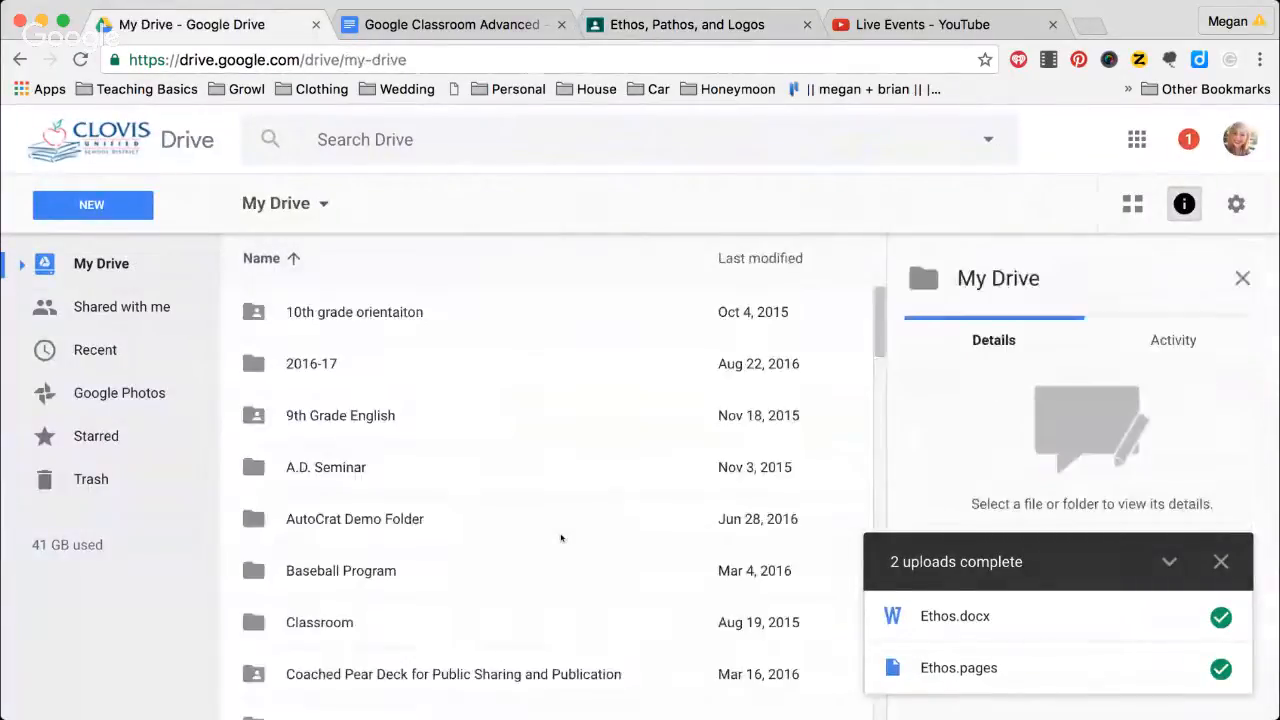
pyautogui.click(375, 612)
pyautogui.doubleClick(375, 612)
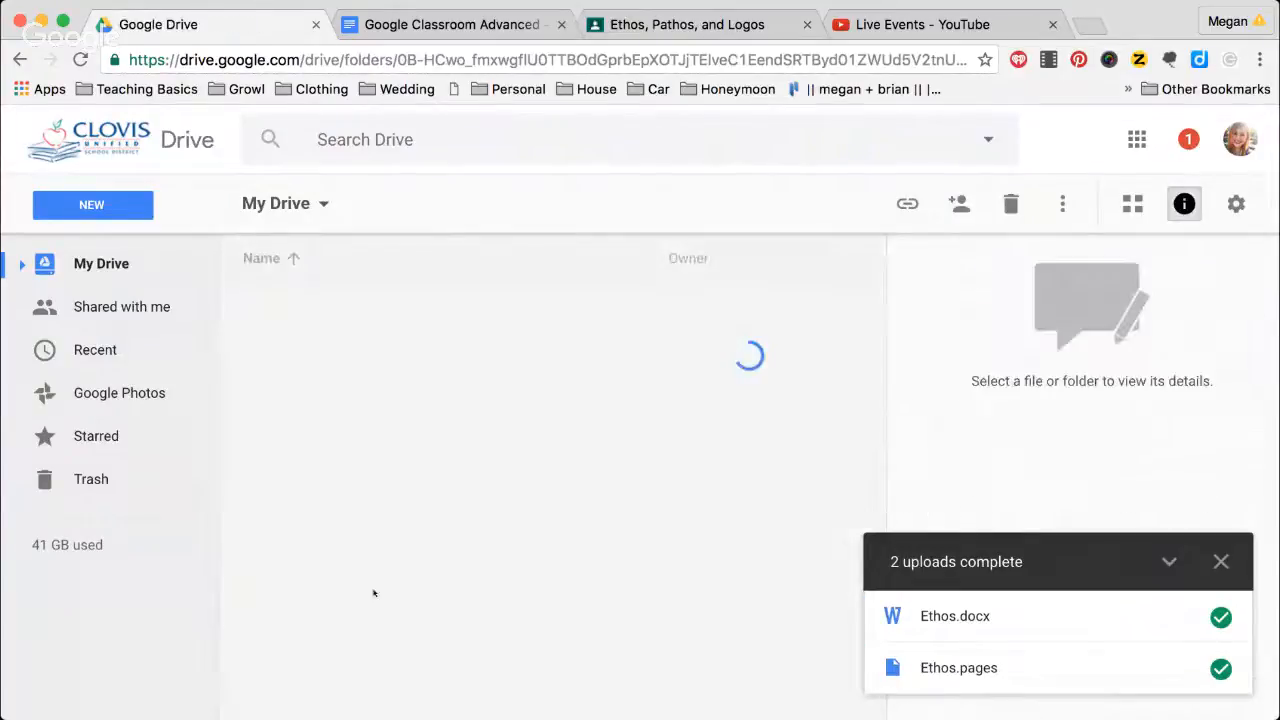
pyautogui.scroll(-5, 371, 545)
pyautogui.scroll(-10, 371, 545)
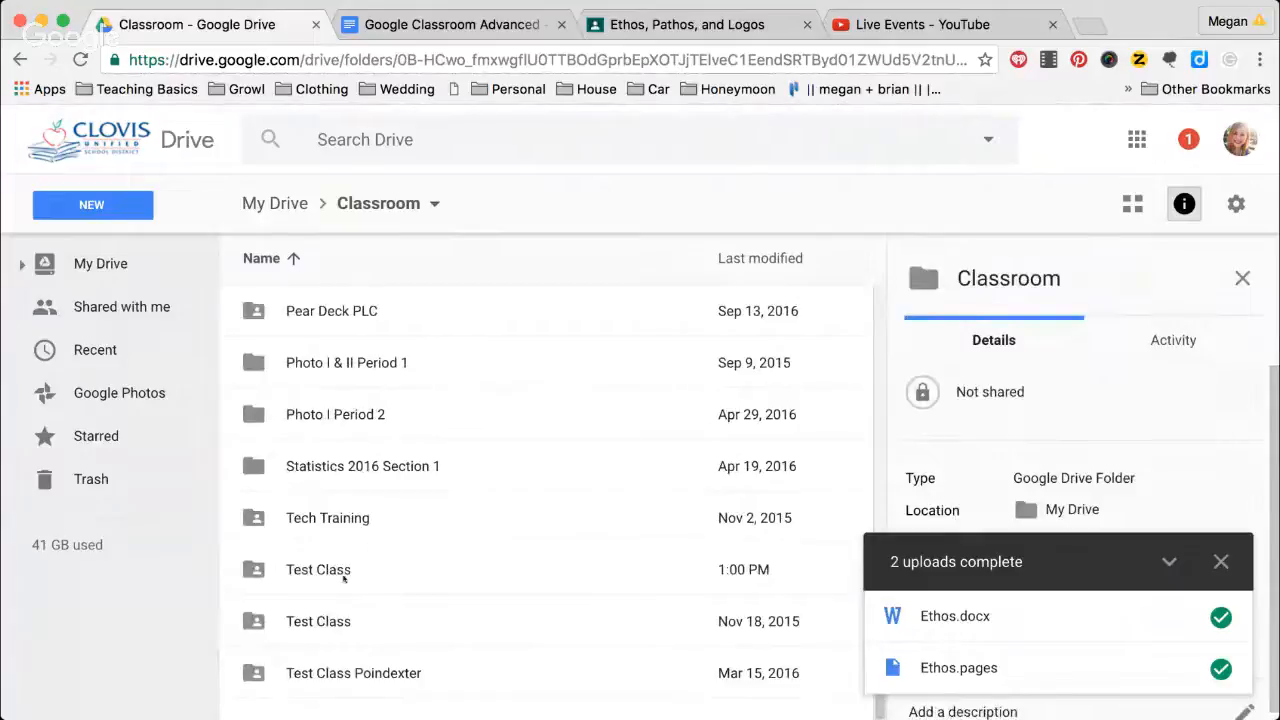
pyautogui.doubleClick(360, 573)
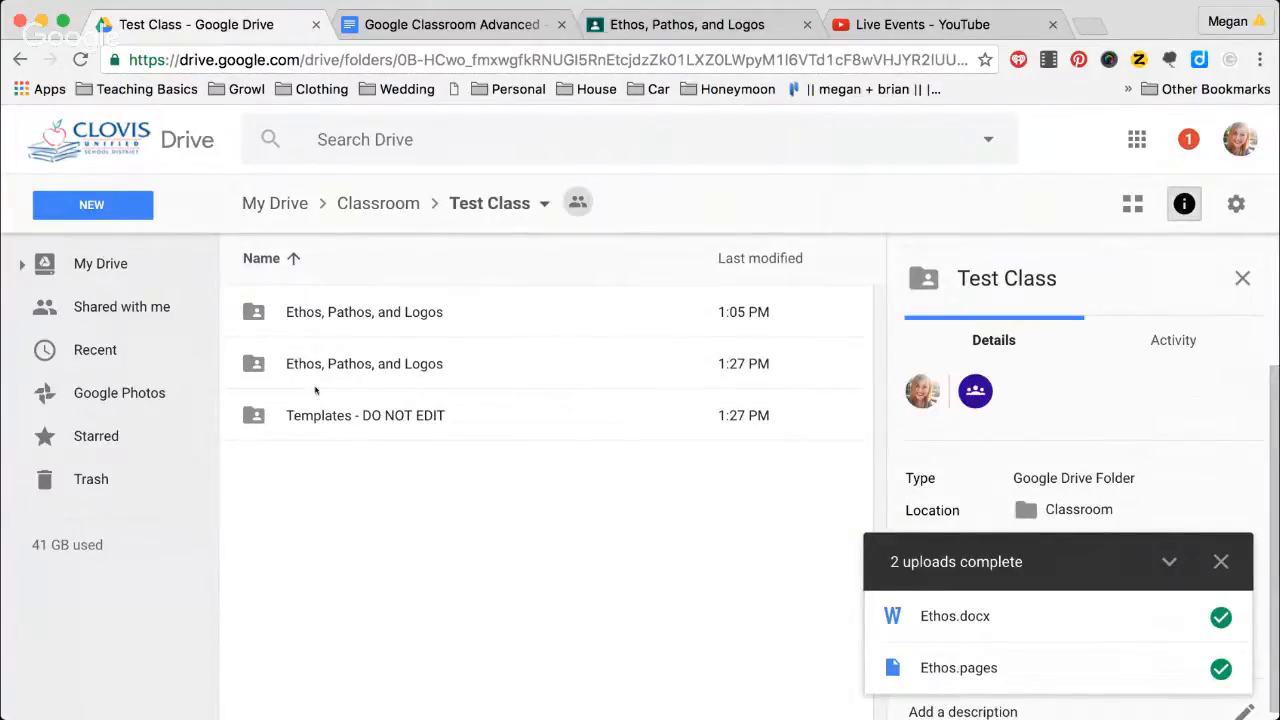
# Open the Ethos, Pathos, and Logos folder modified at 1:27 PM and select the student's Ethos, Pathos, and Logos document.
pyautogui.click(316, 392)
pyautogui.doubleClick(306, 368)
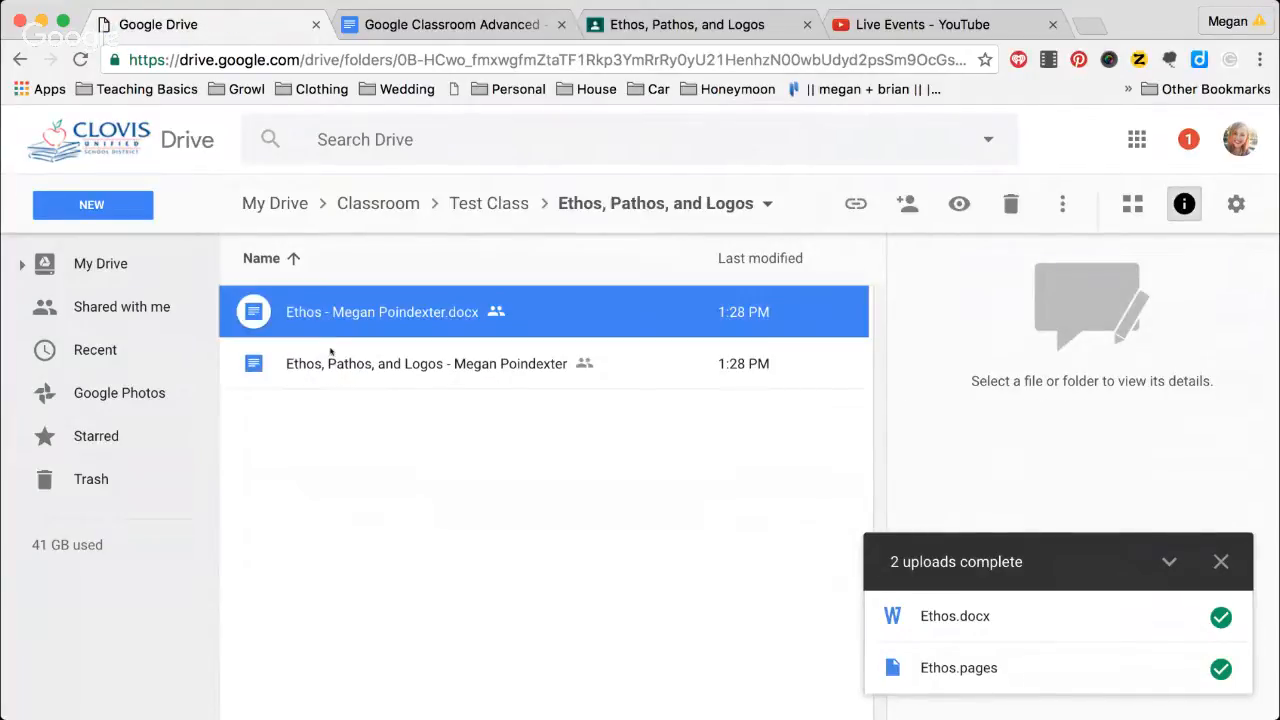
pyautogui.click(336, 360)
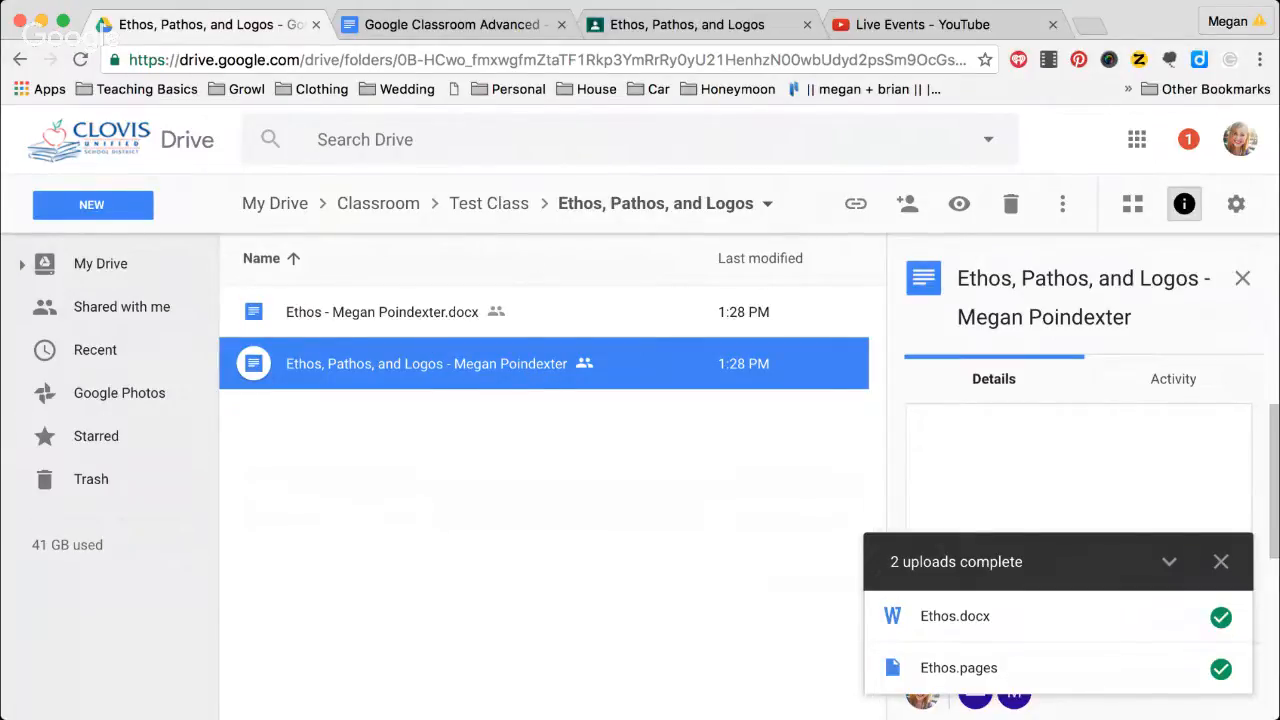
# Return to the assignment's student work in Google Classroom and set the assignment's point value to 10.
pyautogui.click(646, 28)
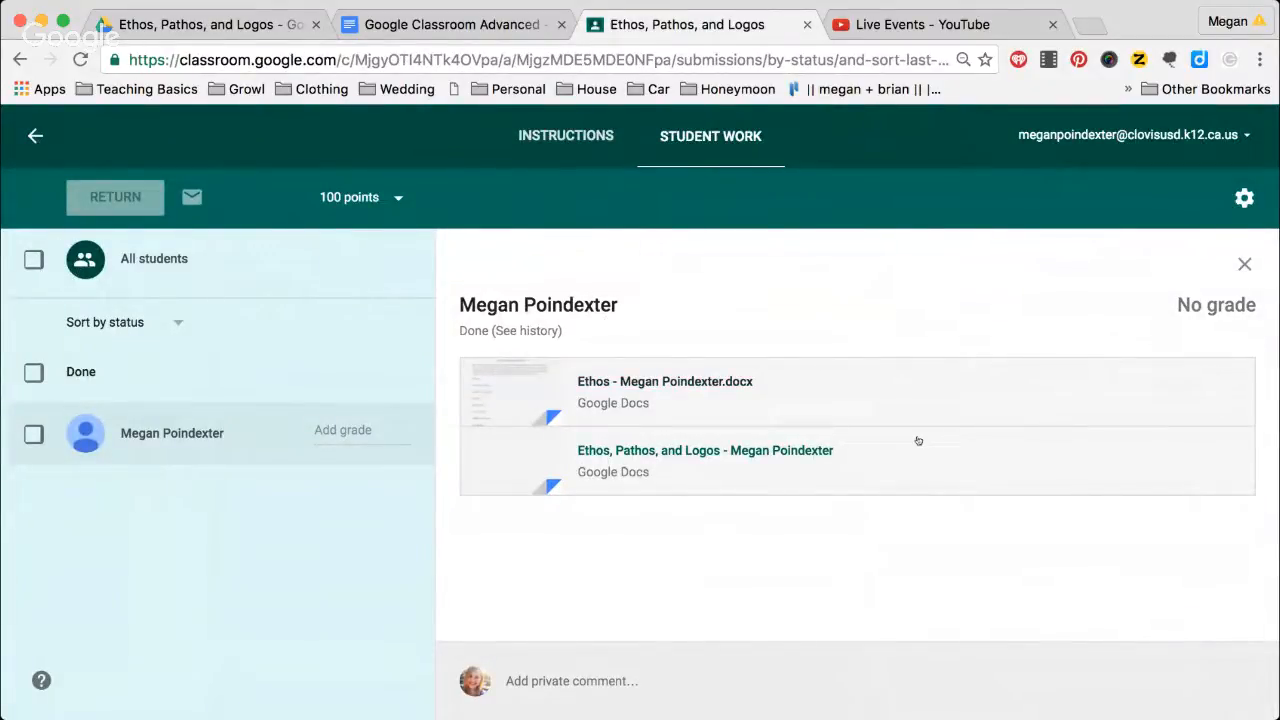
pyautogui.click(397, 198)
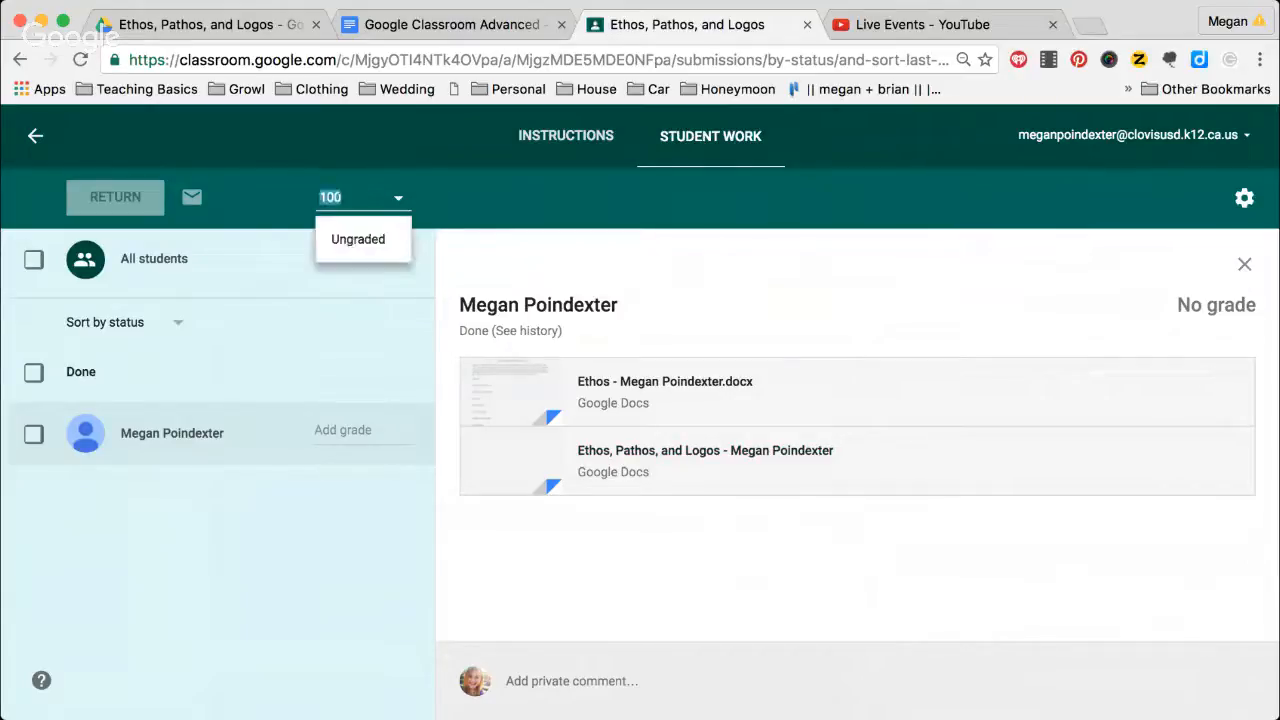
pyautogui.write('10')
pyautogui.click(672, 601)
pyautogui.click(770, 480)
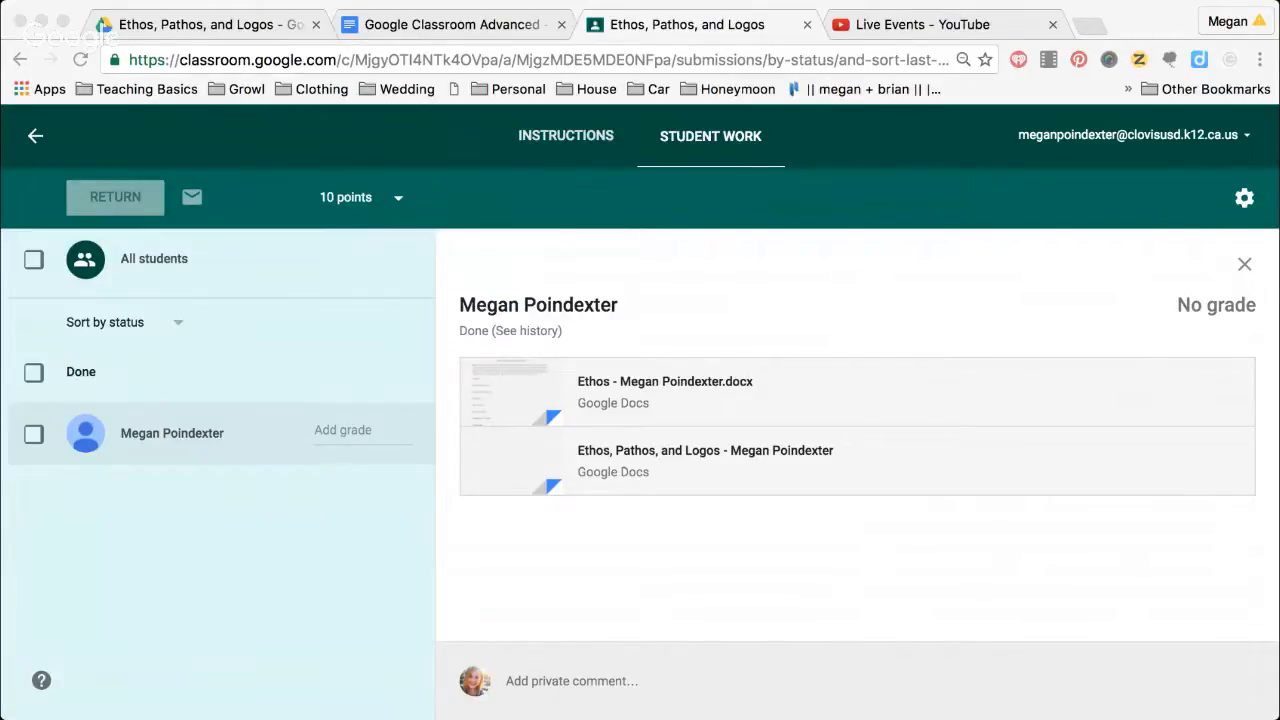
pyautogui.click(127, 395)
pyautogui.click(108, 537)
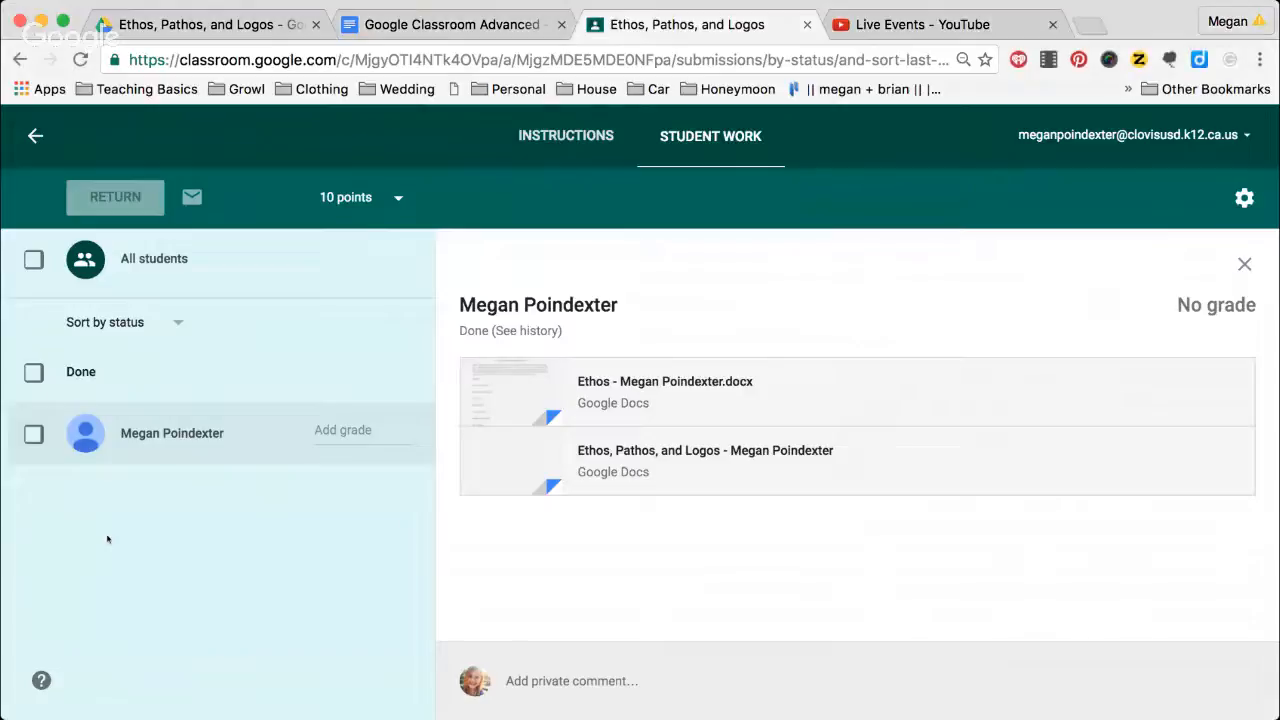
# Select the student's submission, grade it 10 out of 10, and return it without a private comment.
pyautogui.click(34, 438)
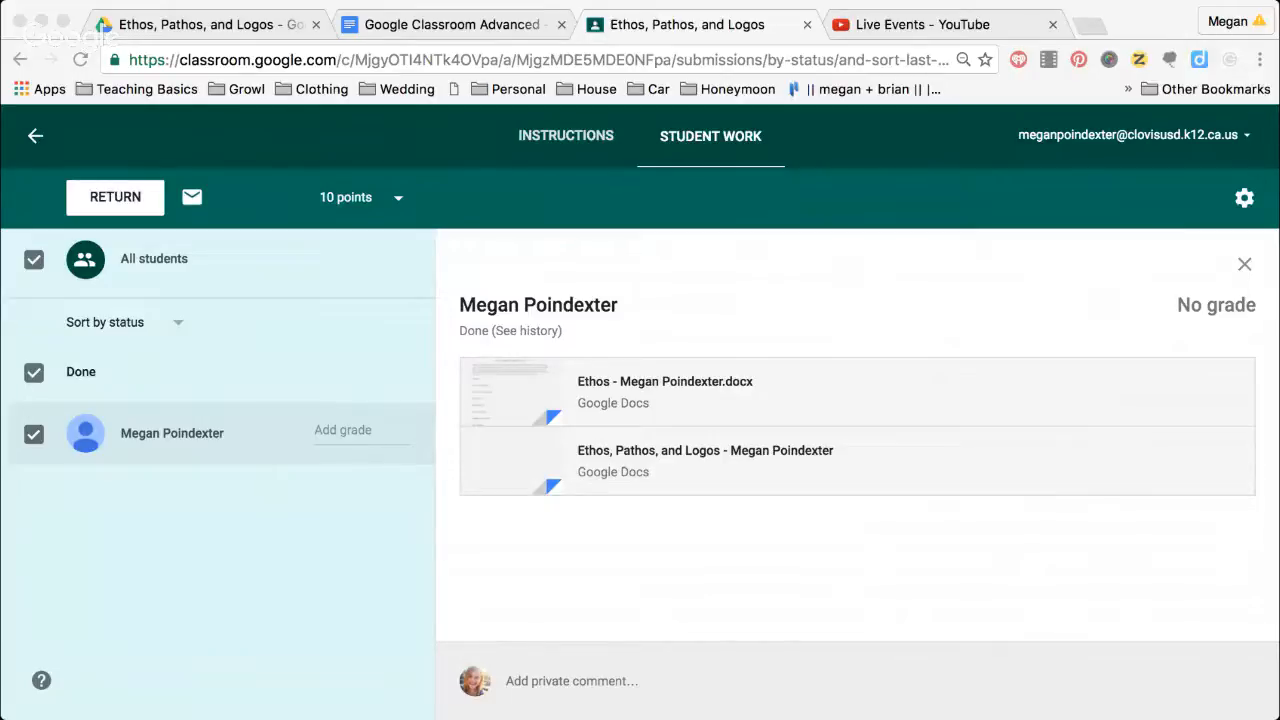
pyautogui.click(340, 428)
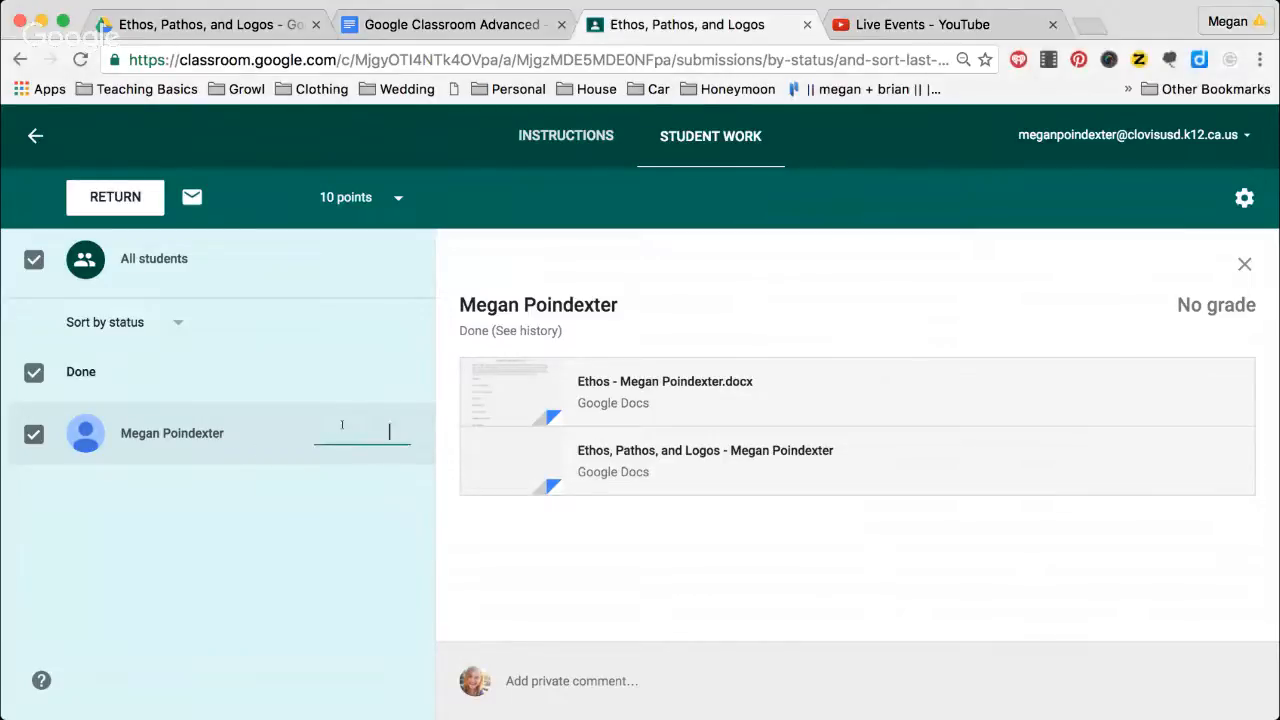
pyautogui.write('10')
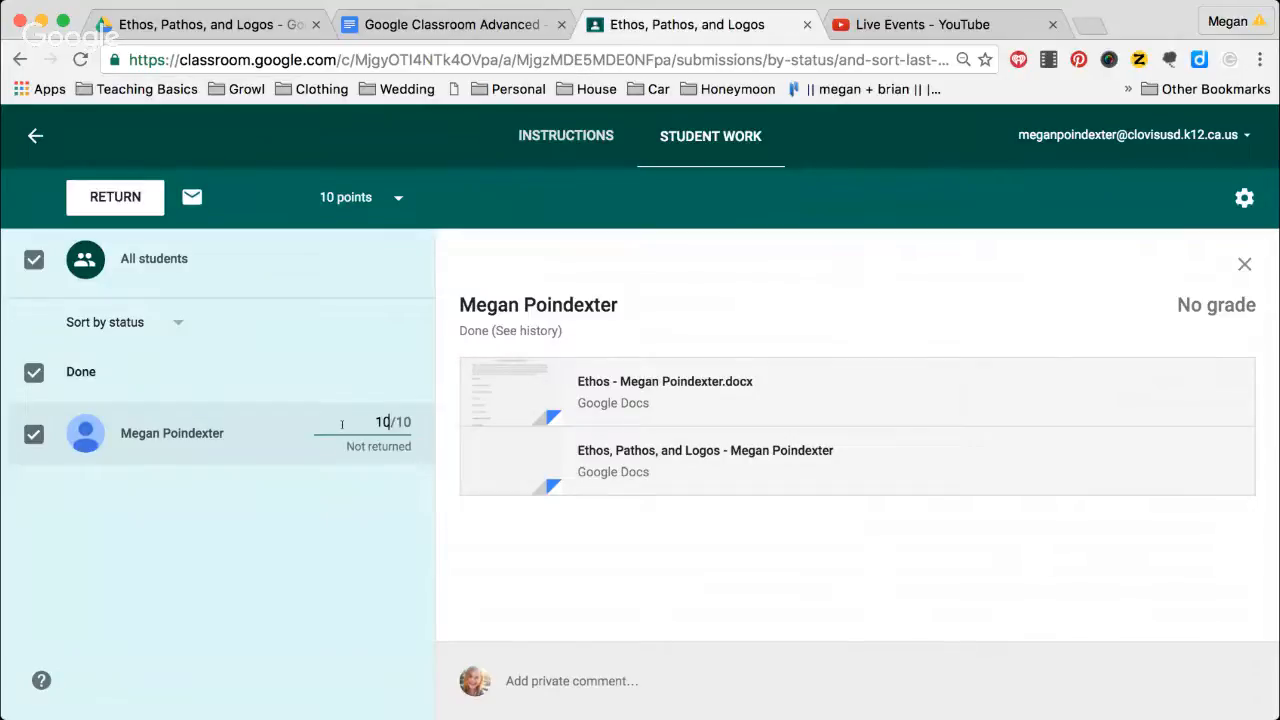
pyautogui.click(629, 545)
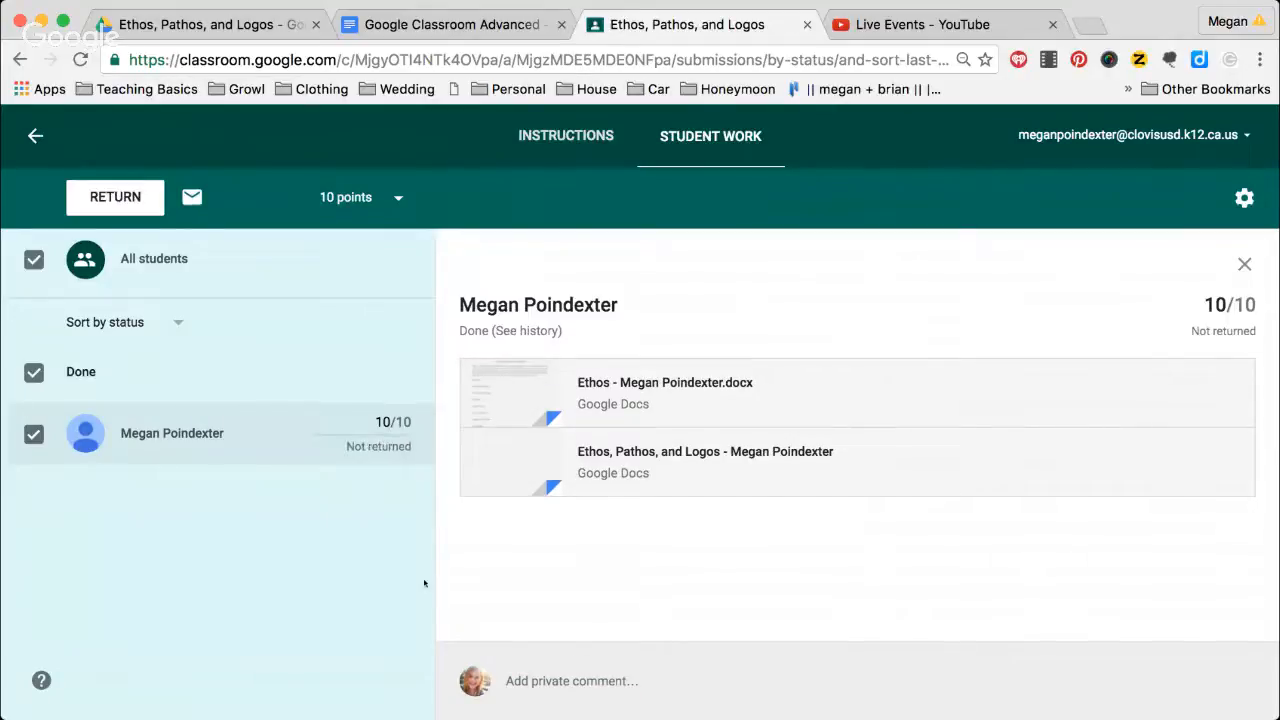
pyautogui.click(115, 196)
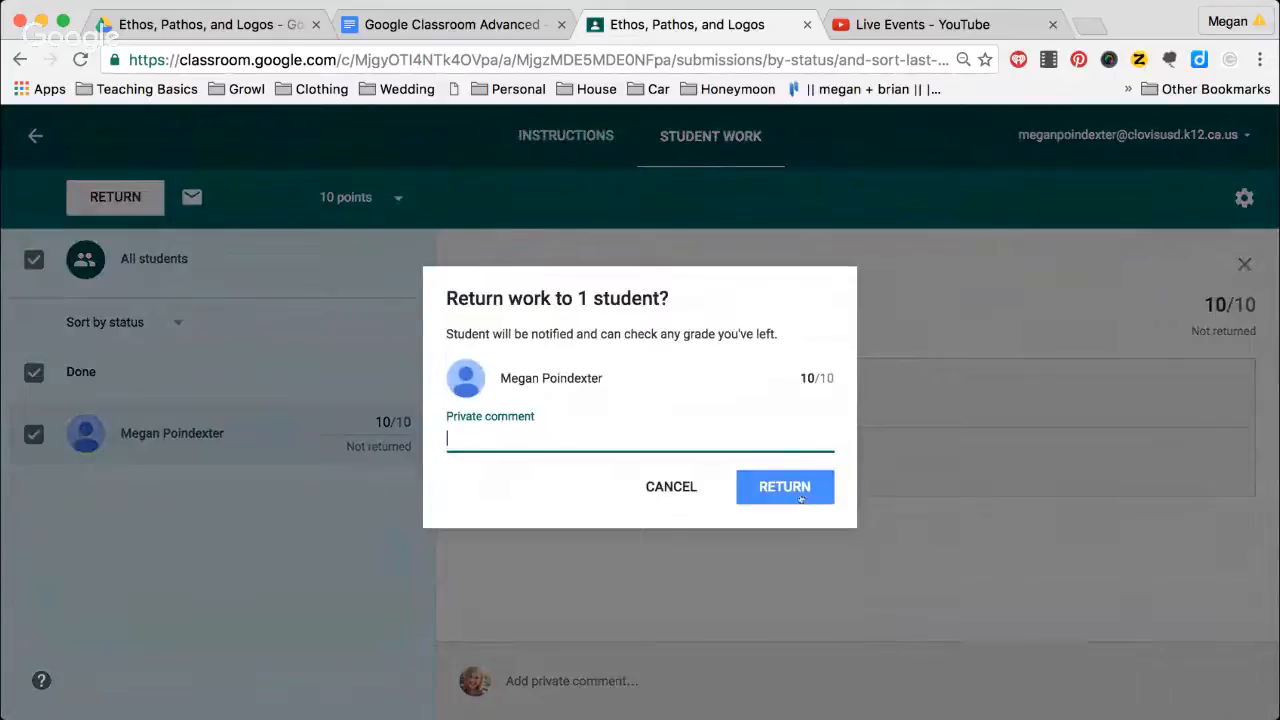
pyautogui.click(799, 490)
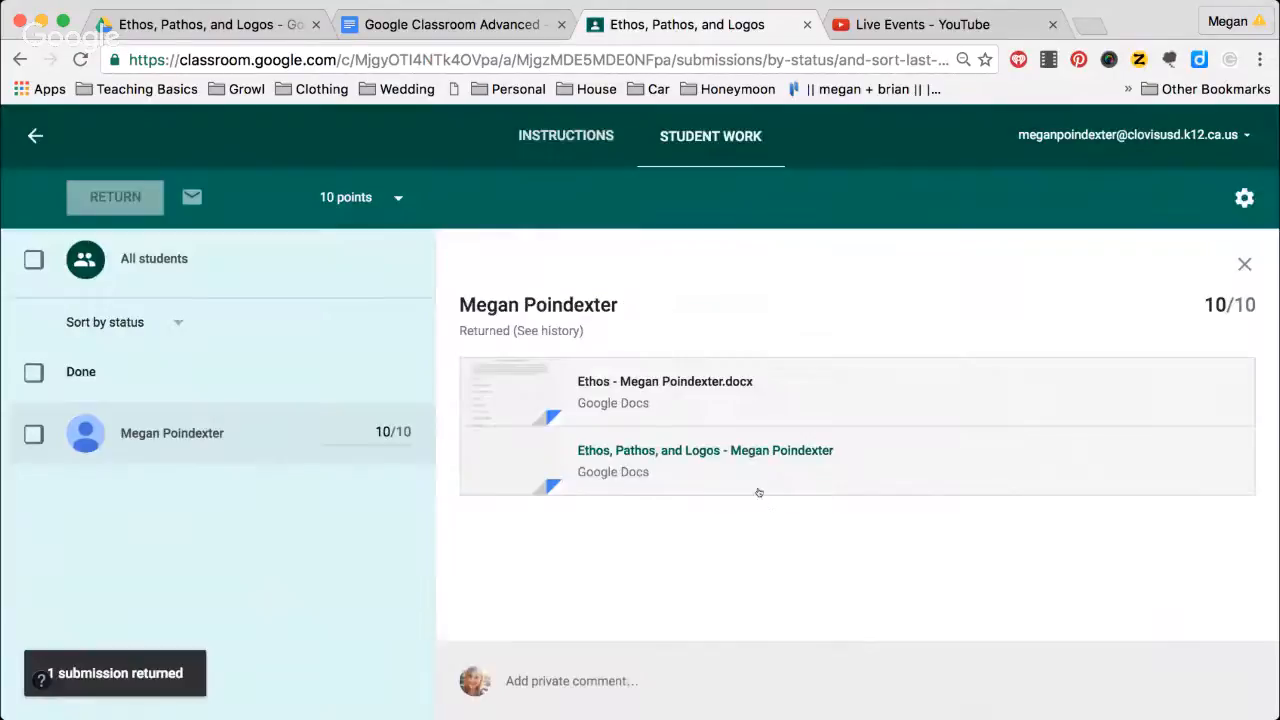